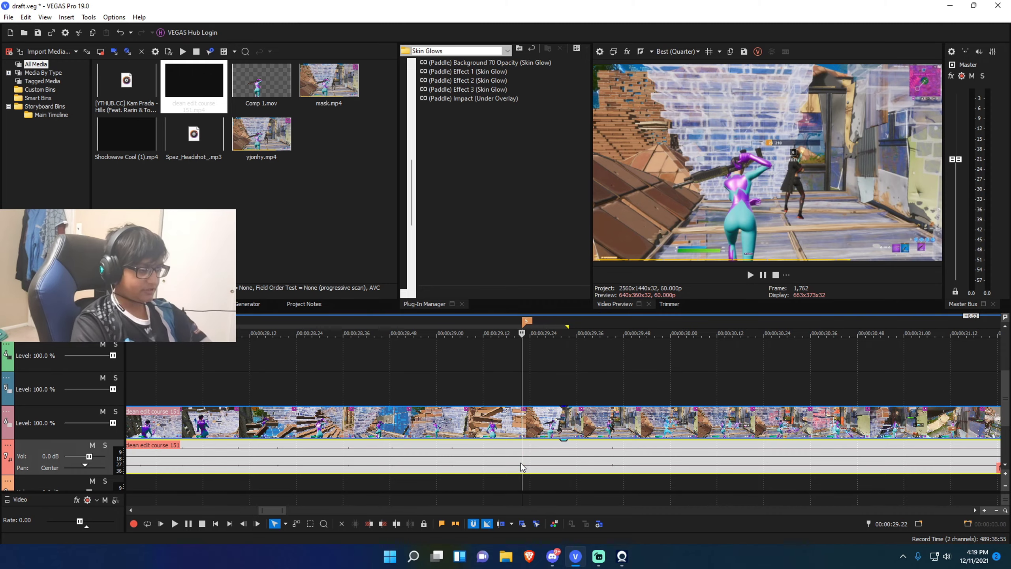
# Step: Split the gameplay clip's audio at marker 5, delete the part after it and add a fade-out to the remaining audio
pyautogui.press('s')
pyautogui.press('Delete')
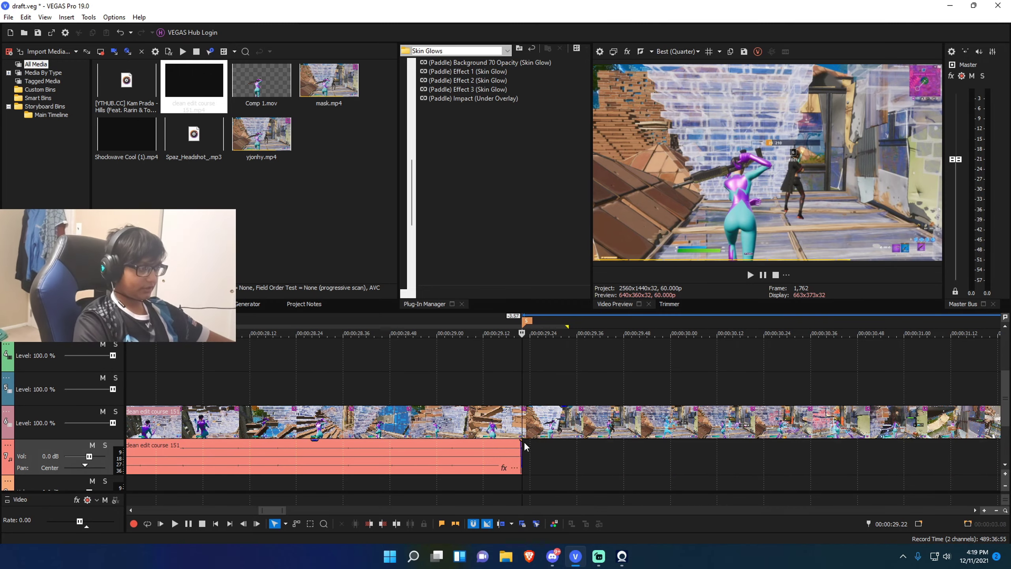
pyautogui.moveTo(521, 442); pyautogui.dragTo(408, 441)
# Step: Split the gameplay video event at marker 5
pyautogui.click(521, 418)
pyautogui.press('s')
pyautogui.click(521, 390)
pyautogui.scroll(-3, 521, 390)
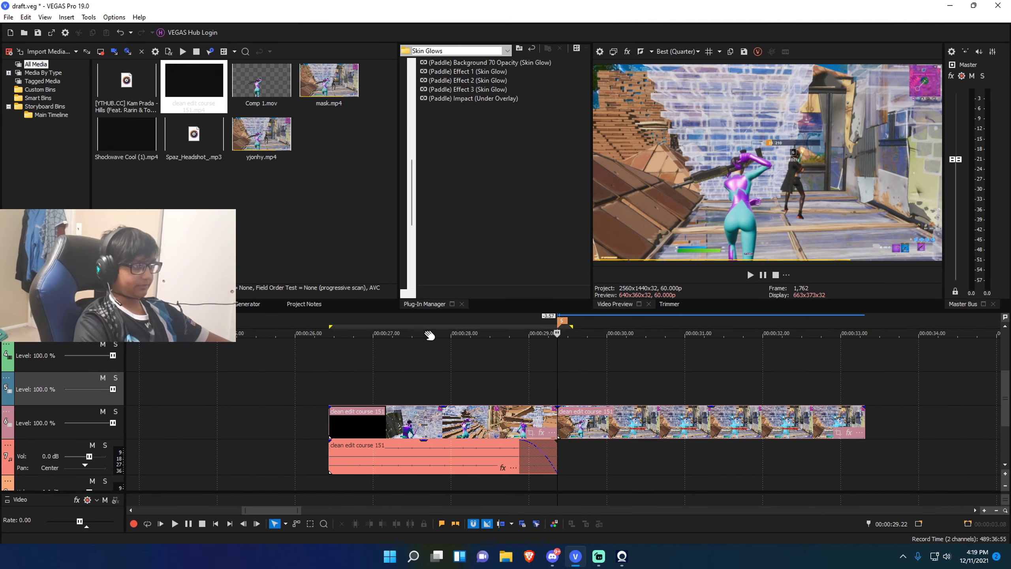
# Step: Apply the default TwixtorPRO effect to the video event after marker 5 and enable animation of its Speed % parameter
pyautogui.click(177, 304)
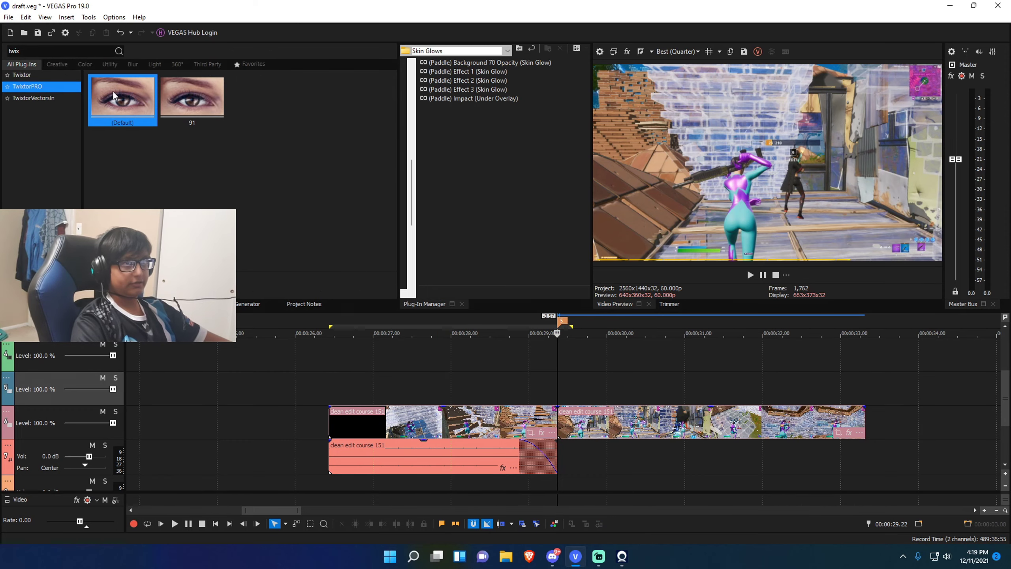
pyautogui.moveTo(620, 435); pyautogui.dragTo(621, 435)
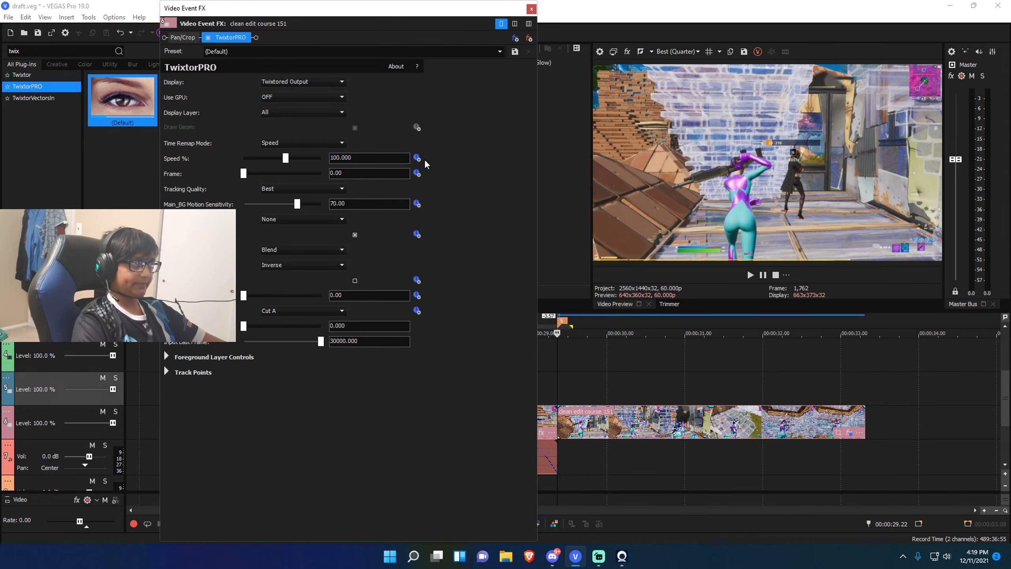
pyautogui.click(417, 157)
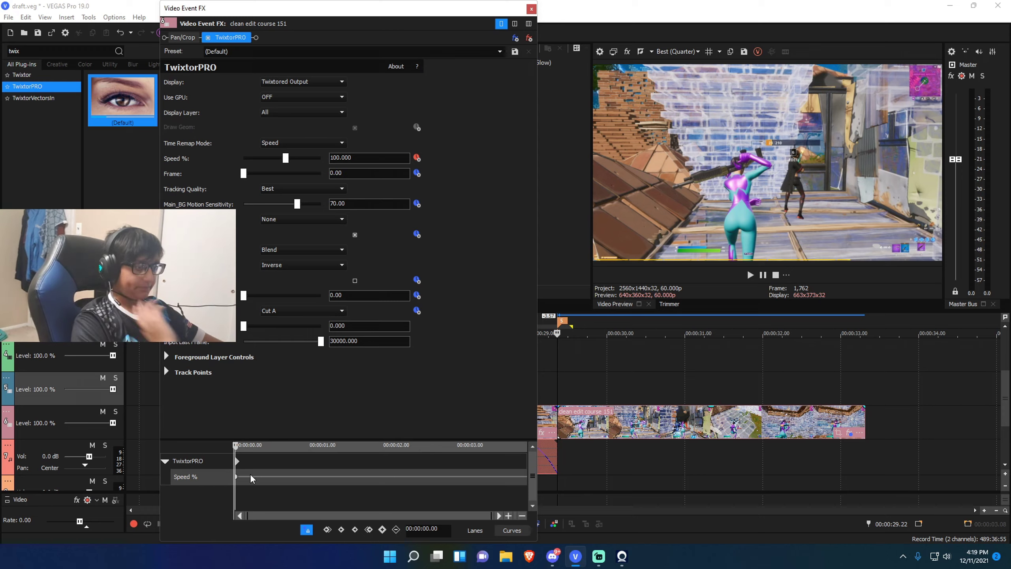
# Step: Set the TwixtorPRO speed to 30% at 00:00:00.03 in the effect's keyframe timeline
pyautogui.scroll(8, 266, 494)
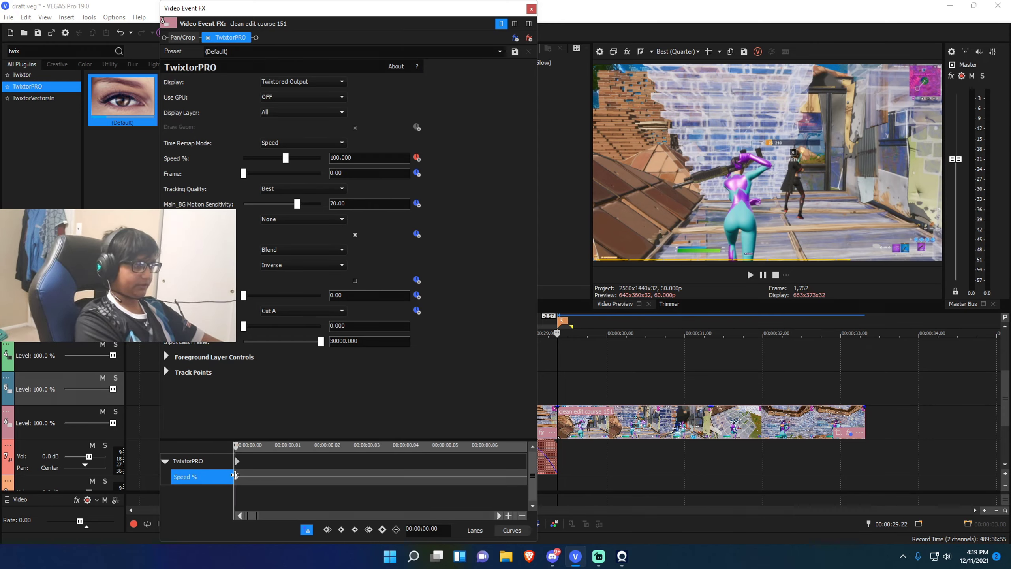
pyautogui.press('Right')
pyautogui.press('Right')
pyautogui.press('Right')
pyautogui.moveTo(354, 158); pyautogui.dragTo(170, 165)
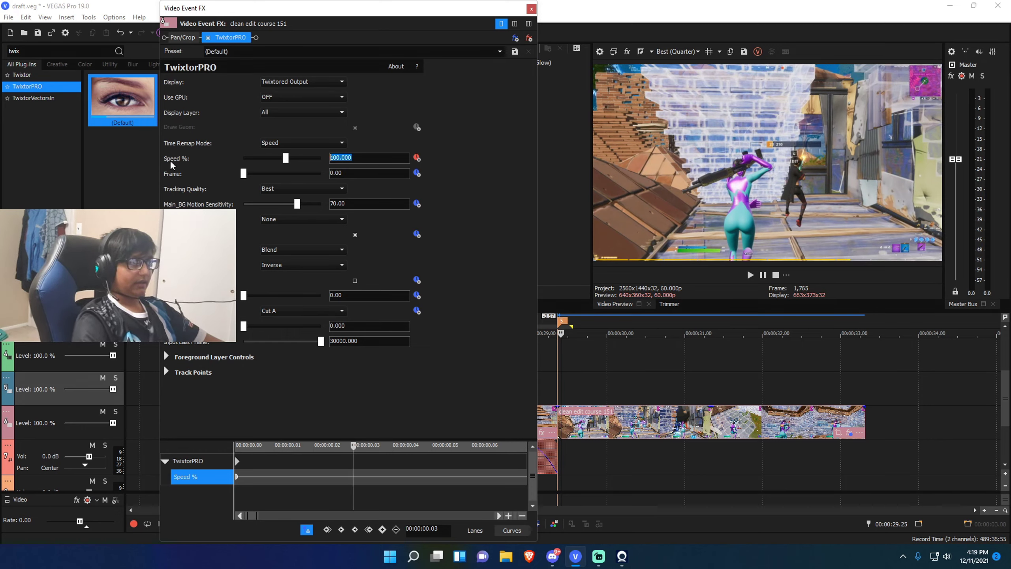
pyautogui.write('30')
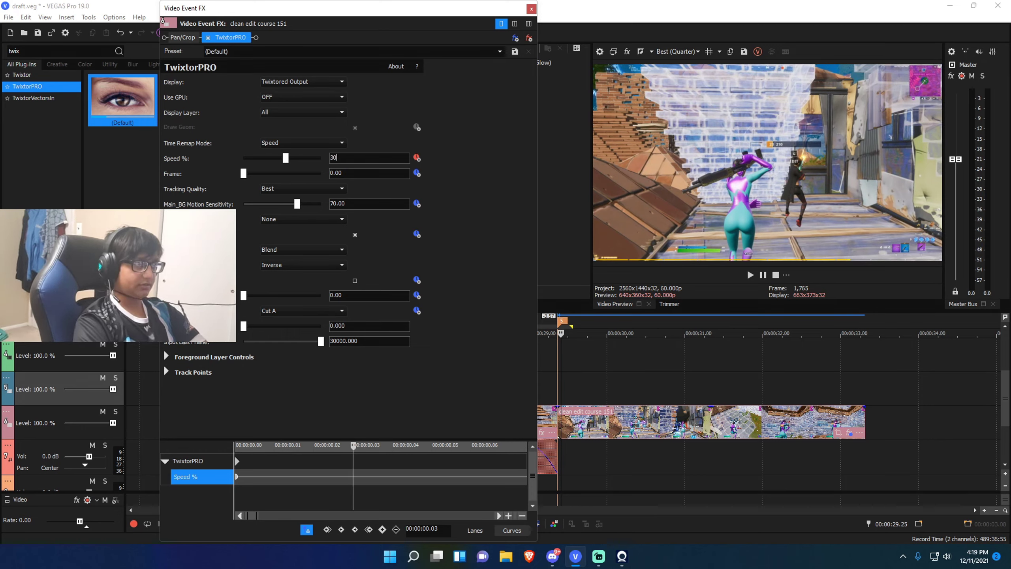
pyautogui.press('Return')
# Step: Find the moment before the kill shot and add a TwixtorPRO speed keyframe at 00:00:00.51
pyautogui.click(595, 377)
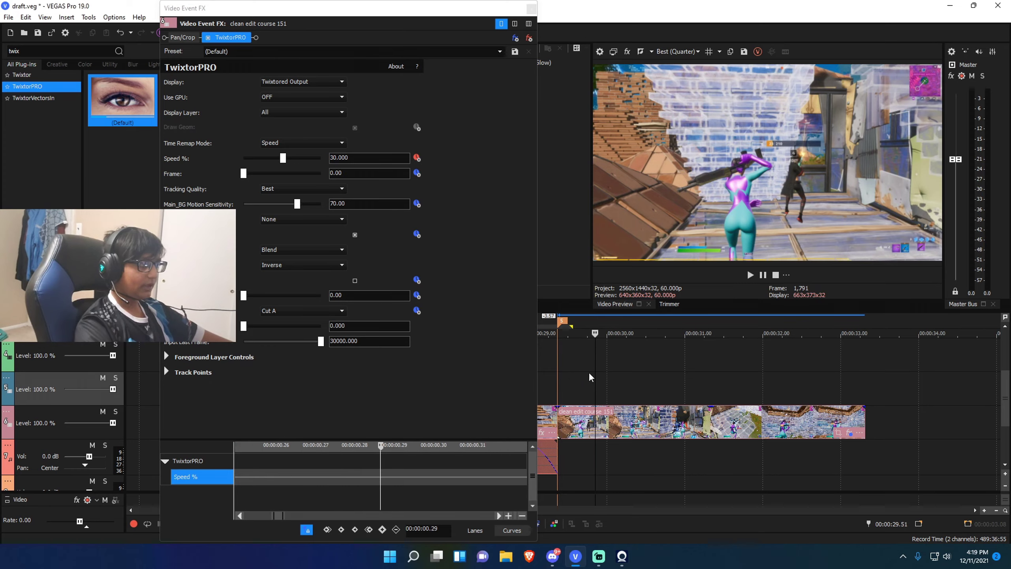
pyautogui.moveTo(560, 387); pyautogui.dragTo(644, 379)
pyautogui.click(645, 379)
pyautogui.scroll(-1, 645, 379)
pyautogui.scroll(1, 614, 417)
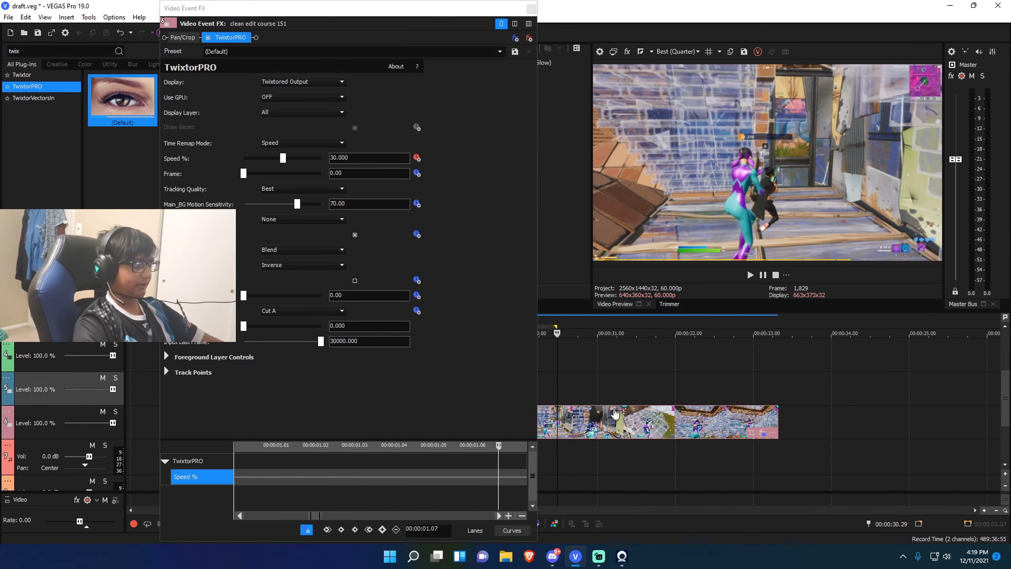
pyautogui.moveTo(536, 399)
pyautogui.mouseDown()
pyautogui.moveTo(474, 396)
pyautogui.moveTo(555, 388)
pyautogui.moveTo(528, 385)
pyautogui.mouseUp()
pyautogui.scroll(1, 618, 390)
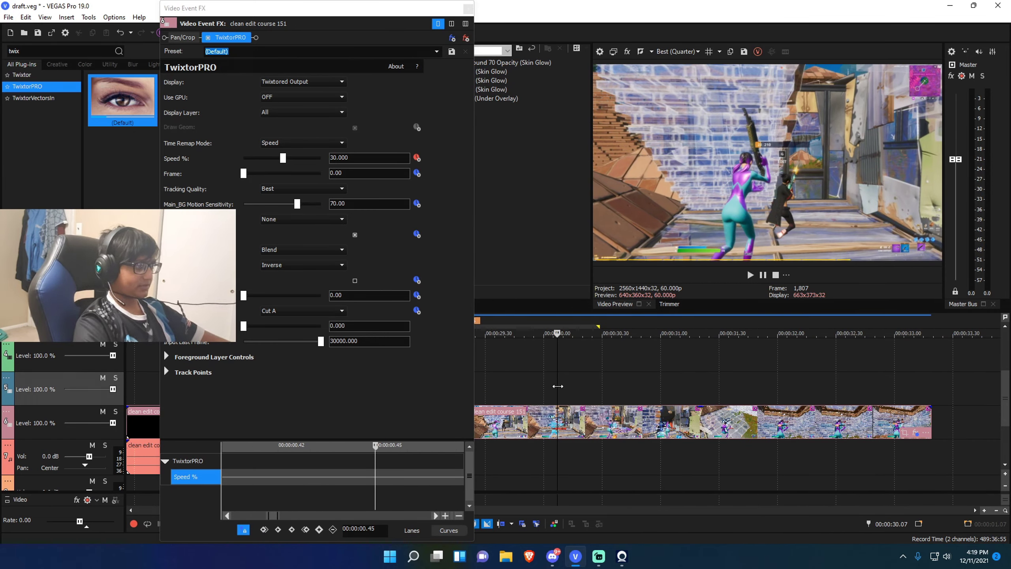
pyautogui.click(569, 386)
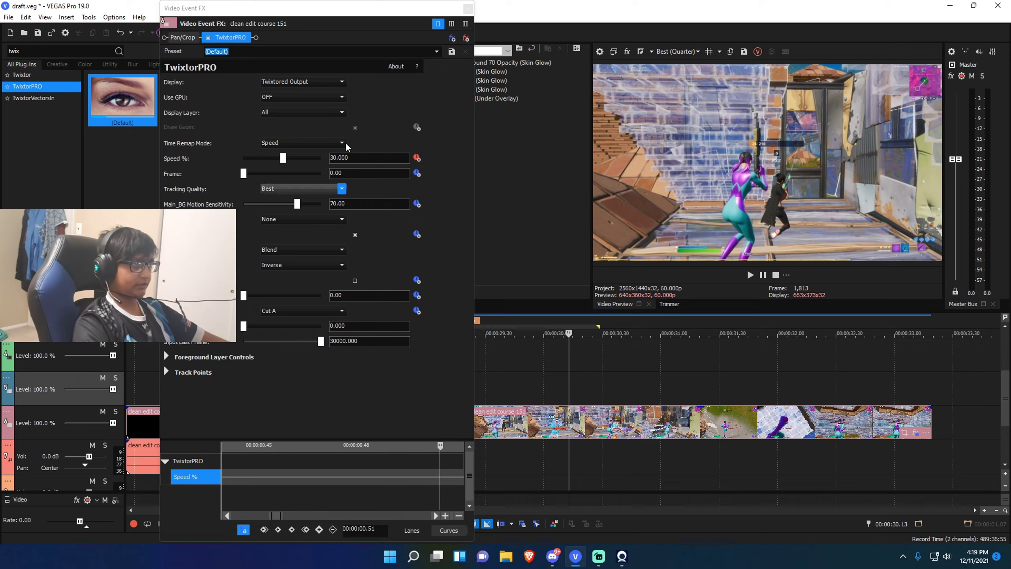
pyautogui.scroll(-1, 360, 487)
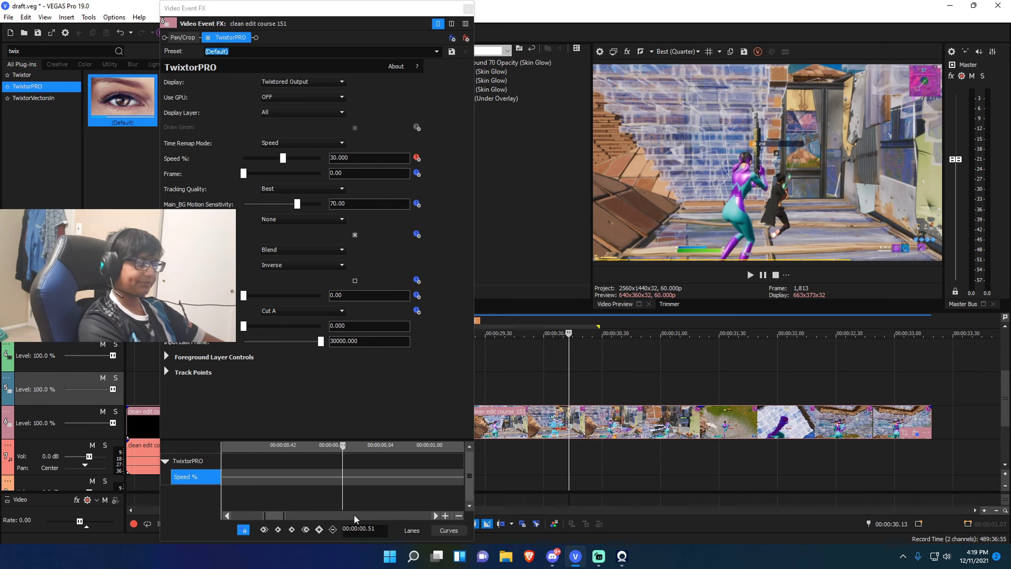
pyautogui.click(318, 529)
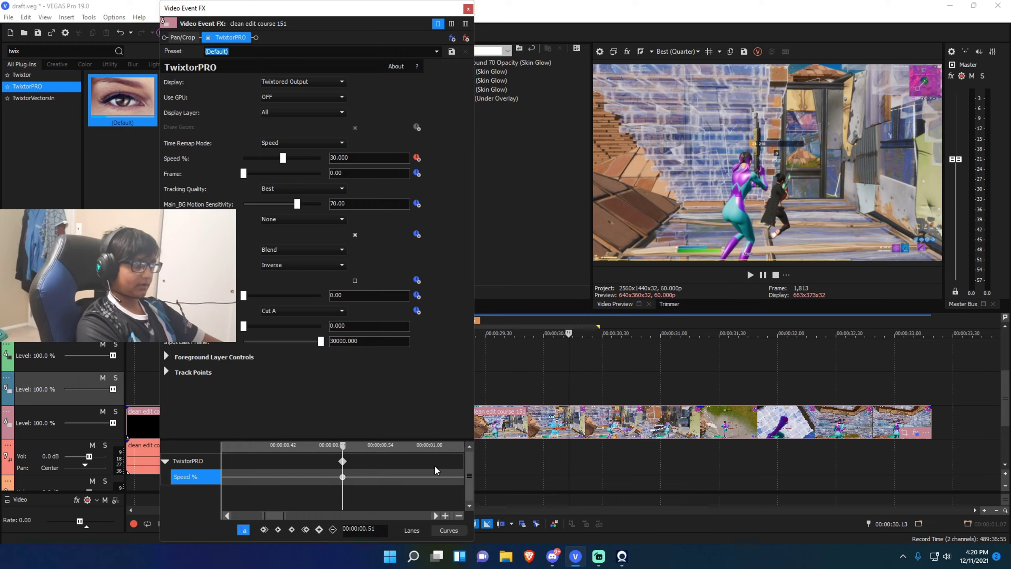
# Step: Keyframe the TwixtorPRO speed at about 292.5% at 00:00:00.57 and 50% at 00:00:01.00, and close the effect window
pyautogui.click(391, 462)
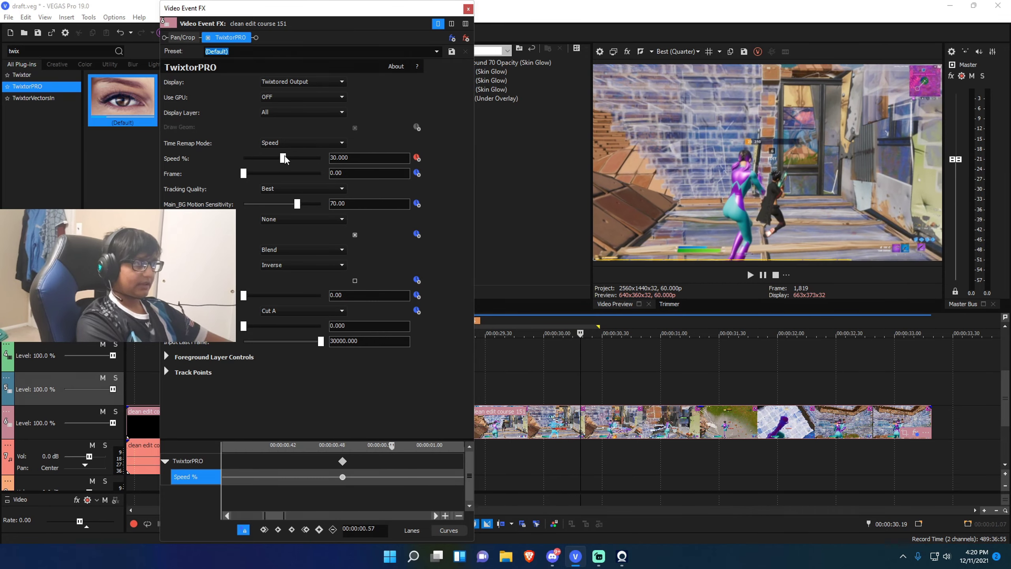
pyautogui.moveTo(283, 157); pyautogui.dragTo(295, 158)
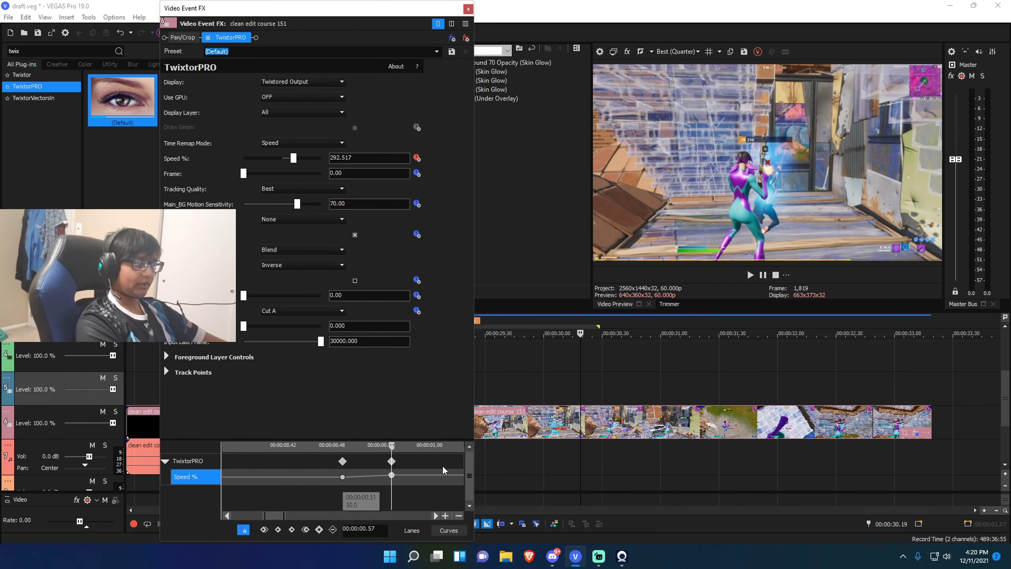
pyautogui.scroll(-2, 406, 488)
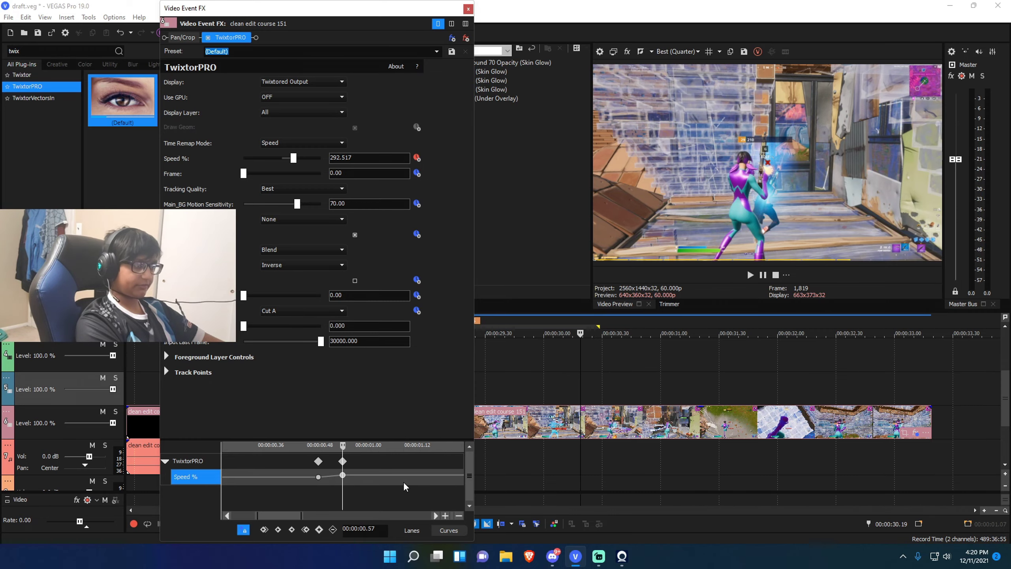
pyautogui.press('Right')
pyautogui.press('Right')
pyautogui.press('Right')
pyautogui.moveTo(353, 157); pyautogui.dragTo(326, 157)
pyautogui.write('5')
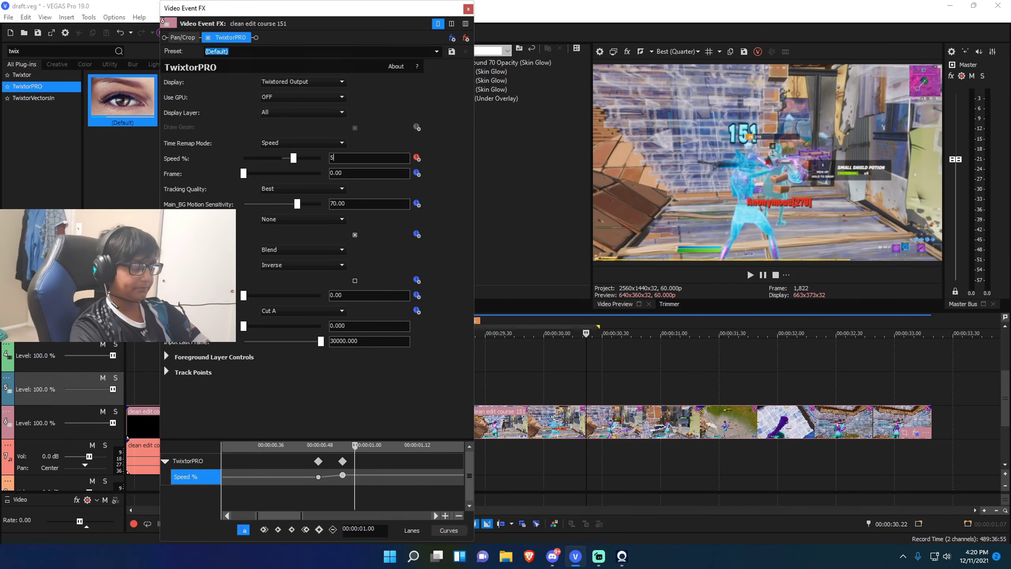
pyautogui.write('0')
pyautogui.press('Return')
pyautogui.click(468, 9)
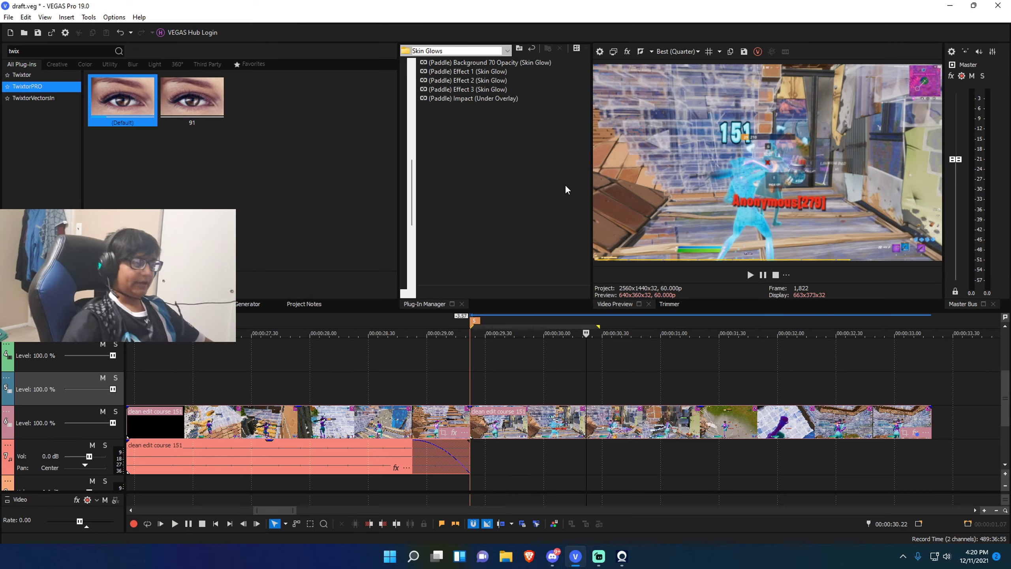
# Step: Mark the full time range of the Twixtor clip, and return the playhead to marker 5
pyautogui.moveTo(471, 379); pyautogui.dragTo(930, 375)
pyautogui.click(612, 371)
pyautogui.click(490, 388)
pyautogui.click(470, 380)
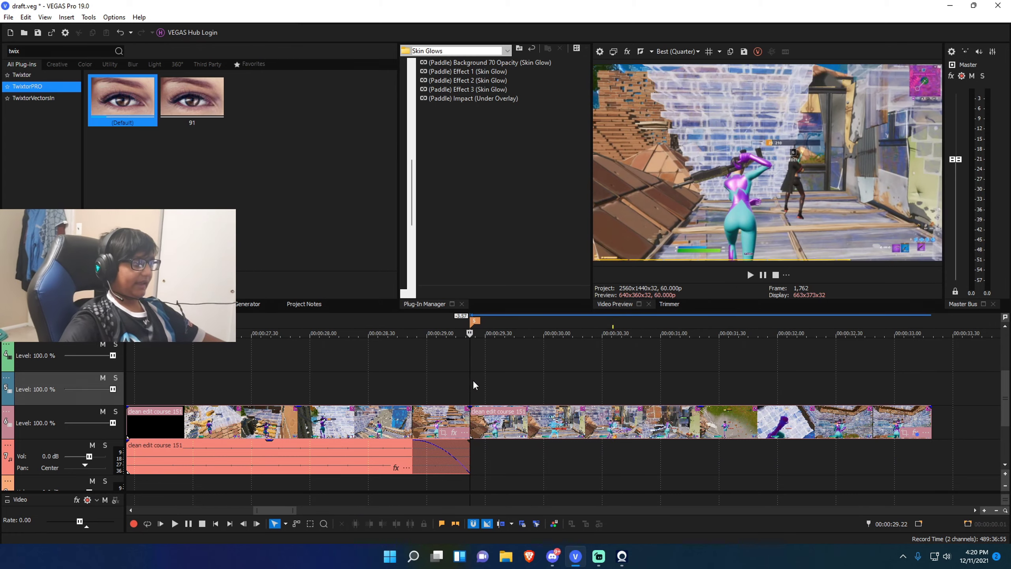
# Step: Delete the Twixtor video event after marker 5
pyautogui.scroll(-3, 537, 400)
pyautogui.click(600, 430)
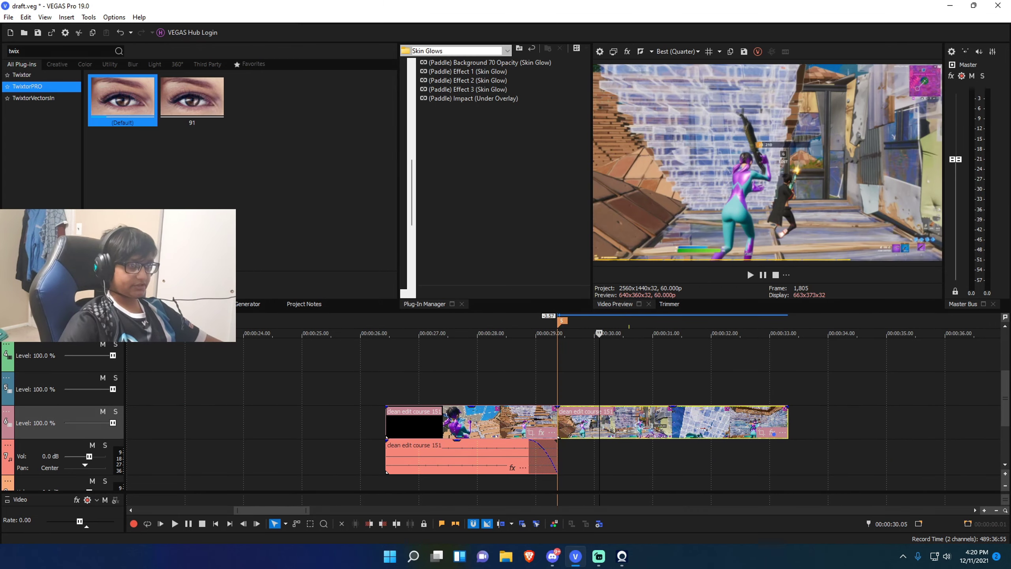
pyautogui.press('Delete')
# Step: Place yjonhy.mp4 from the project media at marker 5, directly after the gameplay clip, and delete its audio
pyautogui.hotkey('alt', '5')
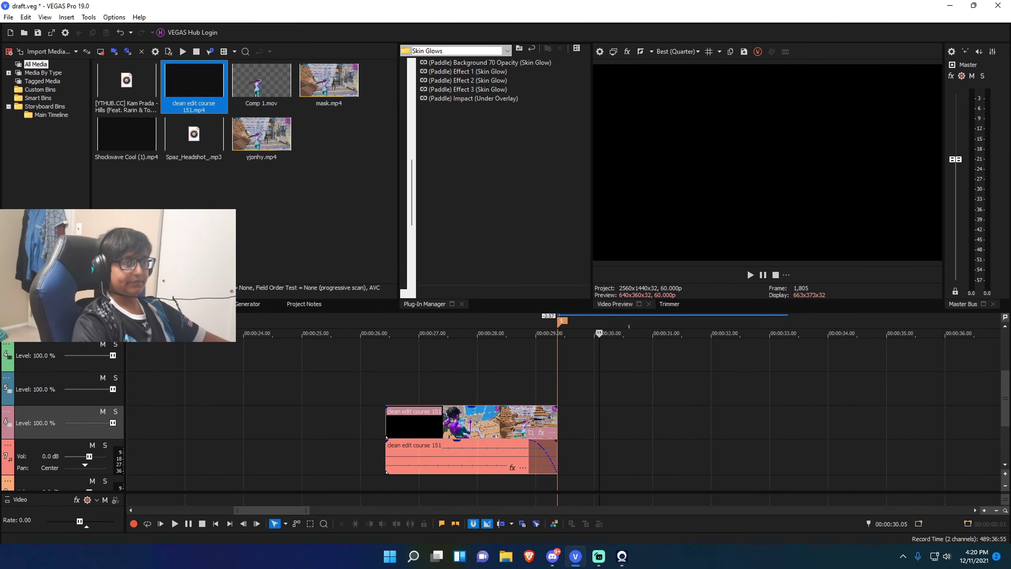
pyautogui.moveTo(270, 159); pyautogui.dragTo(584, 457)
pyautogui.press('Delete')
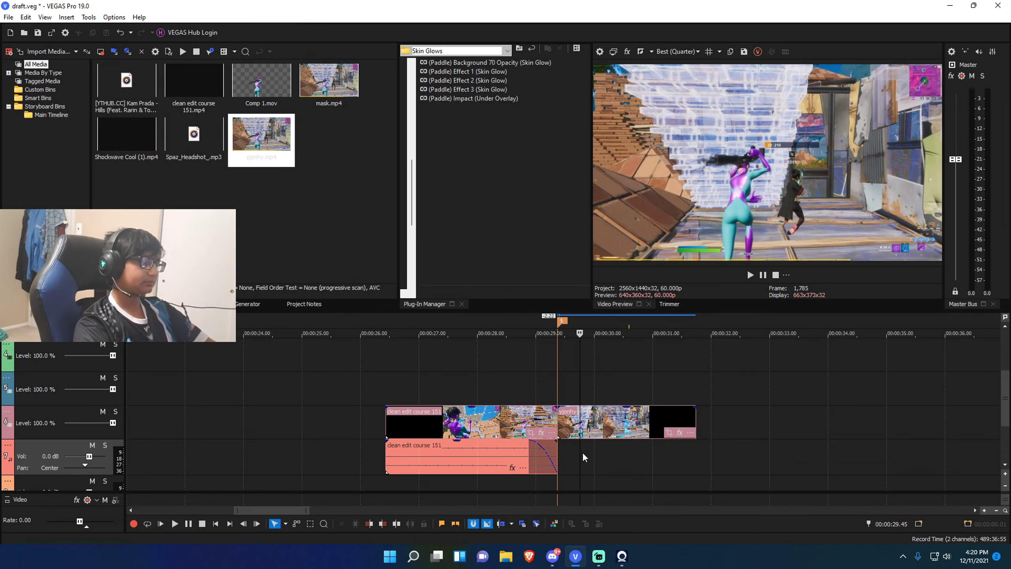
# Step: Add a marker at 00:00:30.20, where the kill shot lands in the yjonhy clip
pyautogui.moveTo(566, 384); pyautogui.dragTo(626, 382)
pyautogui.press('5')
pyautogui.scroll(2, 619, 388)
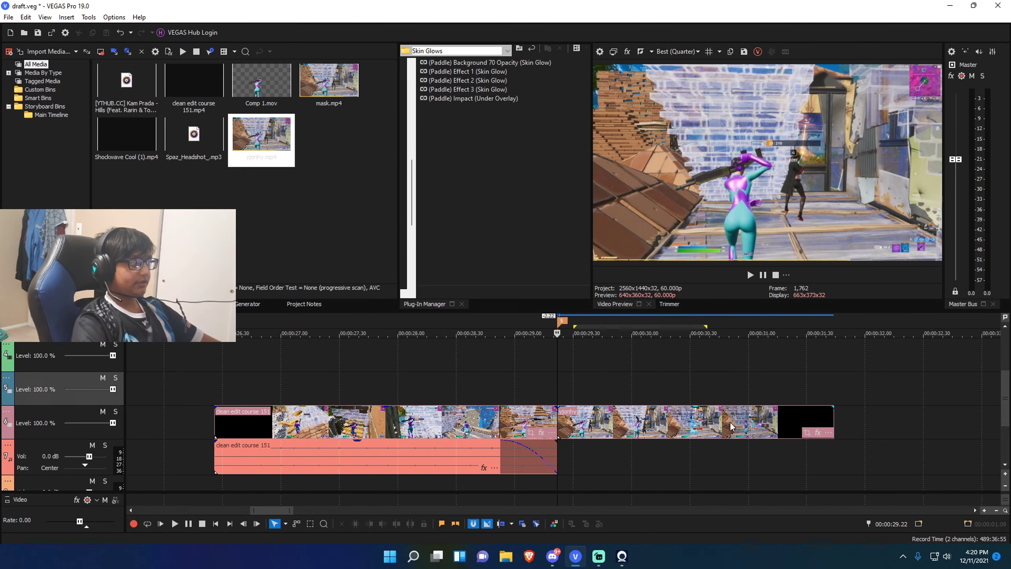
pyautogui.moveTo(556, 390); pyautogui.dragTo(664, 382)
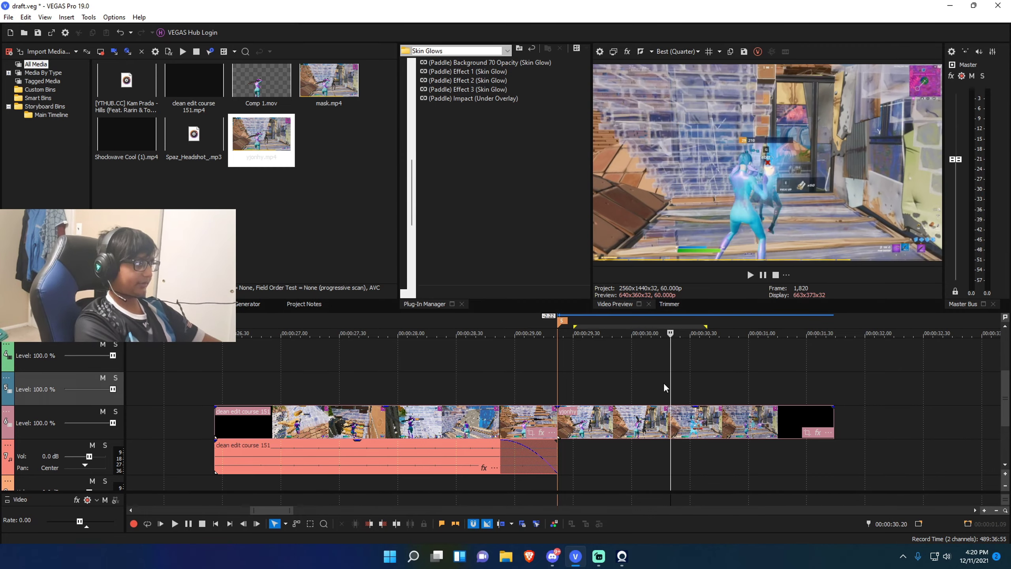
pyautogui.press('m')
# Step: Review the footage around marker 6 and mark the time range between markers 5 and 6
pyautogui.click(744, 371)
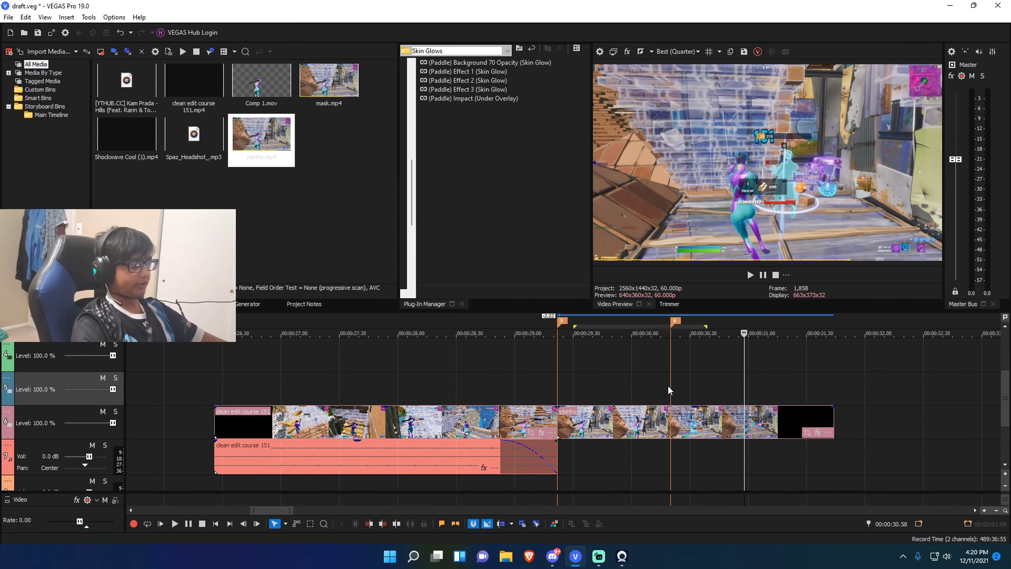
pyautogui.click(673, 385)
pyautogui.moveTo(566, 385); pyautogui.dragTo(670, 387)
pyautogui.click(598, 383)
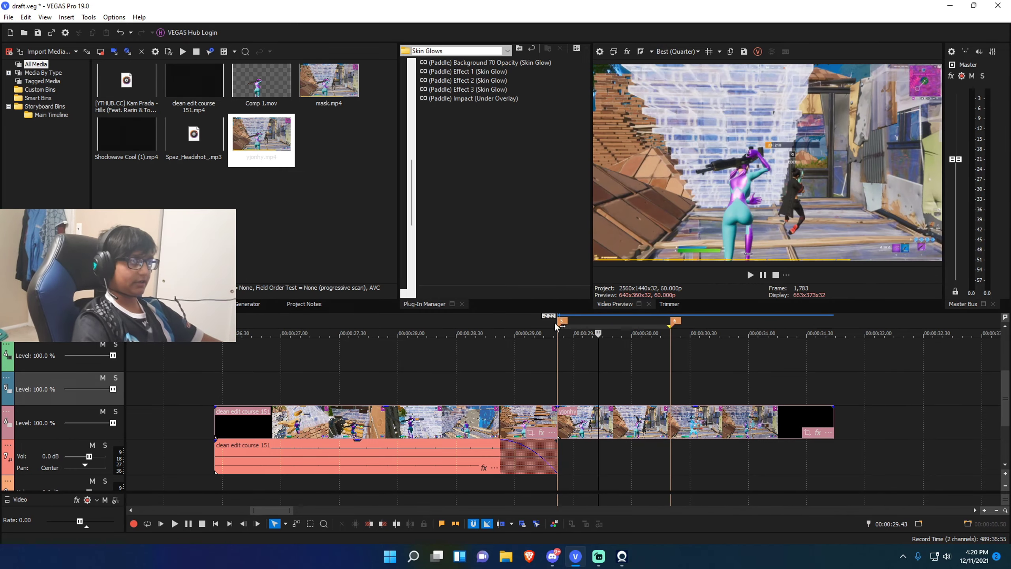
# Step: Place mask.mp4 on the timeline after the yjonhy clip and mark the range 00:00:32.00 to 00:00:32.57 over it
pyautogui.moveTo(329, 82); pyautogui.dragTo(863, 430)
pyautogui.click(865, 371)
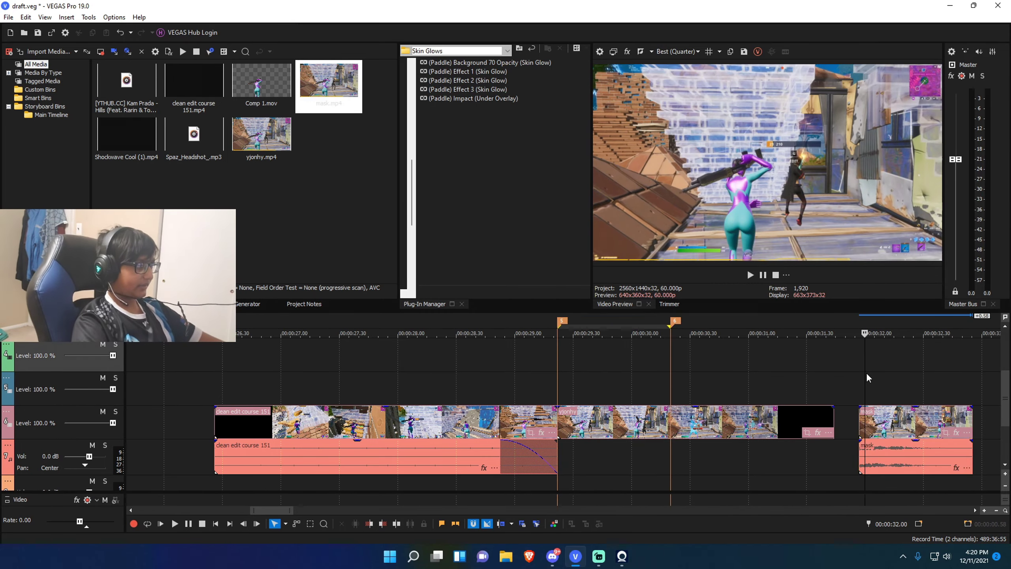
pyautogui.scroll(2, 866, 374)
pyautogui.moveTo(558, 377); pyautogui.dragTo(780, 370)
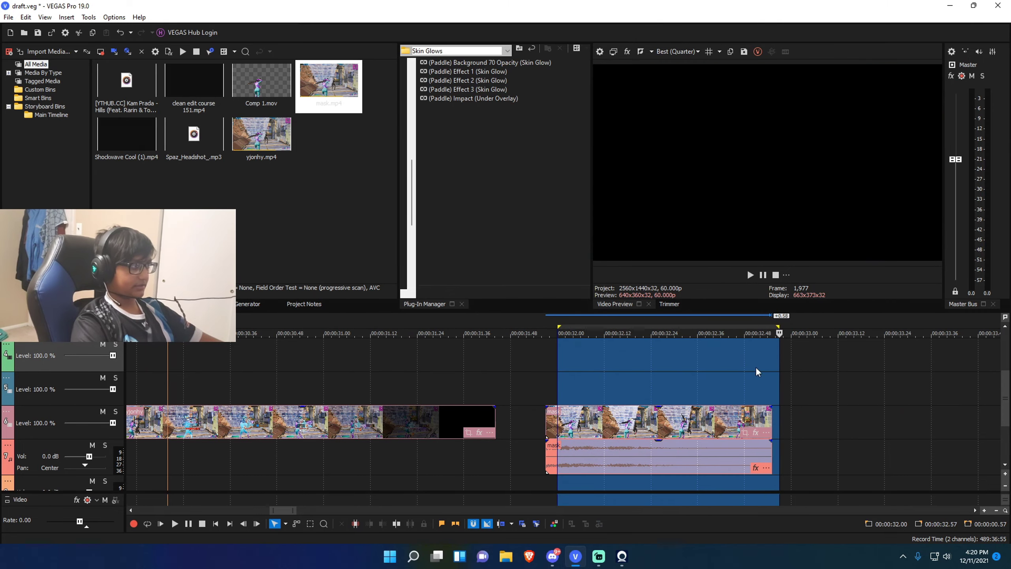
pyautogui.click(547, 387)
pyautogui.scroll(-2, 565, 402)
# Step: Place Spaz_Headshot_.mp3 on audio track 8, starting at marker 6
pyautogui.click(364, 470)
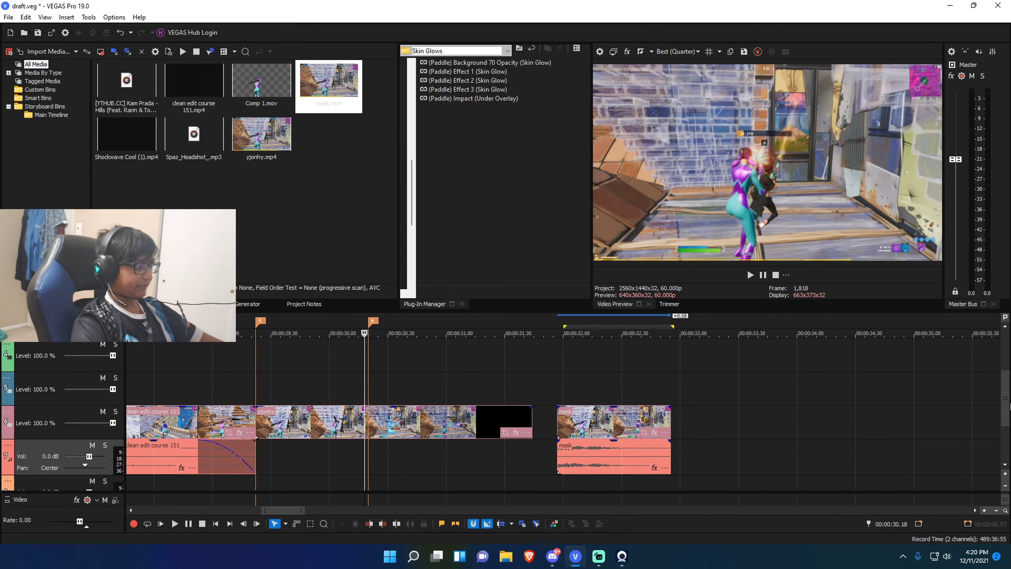
pyautogui.moveTo(1007, 404); pyautogui.dragTo(1006, 428)
pyautogui.scroll(-4, 637, 450)
pyautogui.click(568, 431)
pyautogui.click(558, 433)
pyautogui.scroll(3, 558, 434)
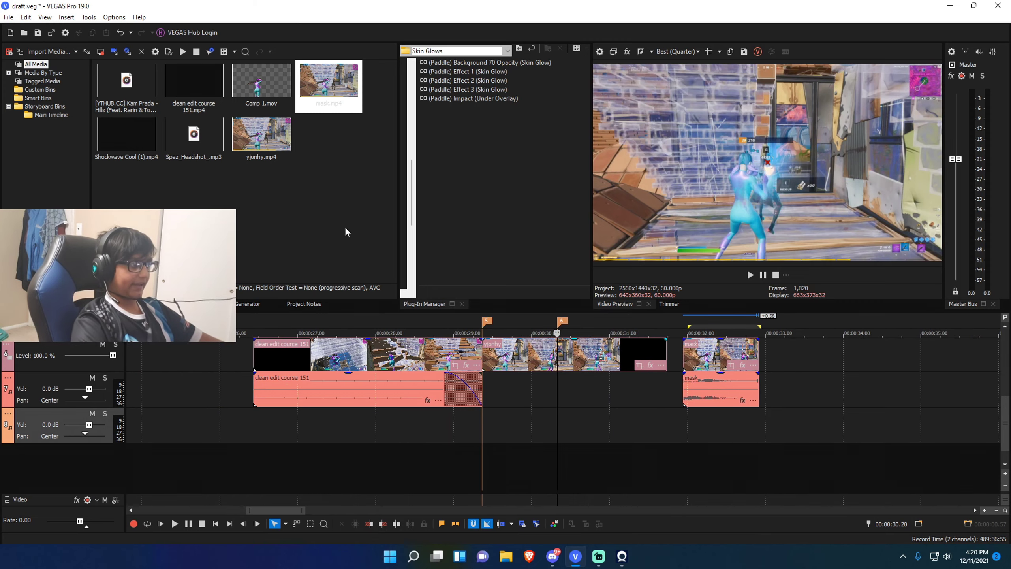
pyautogui.moveTo(191, 167); pyautogui.dragTo(657, 432)
pyautogui.scroll(5, 613, 434)
pyautogui.scroll(-5, 991, 432)
pyautogui.scroll(1, 991, 432)
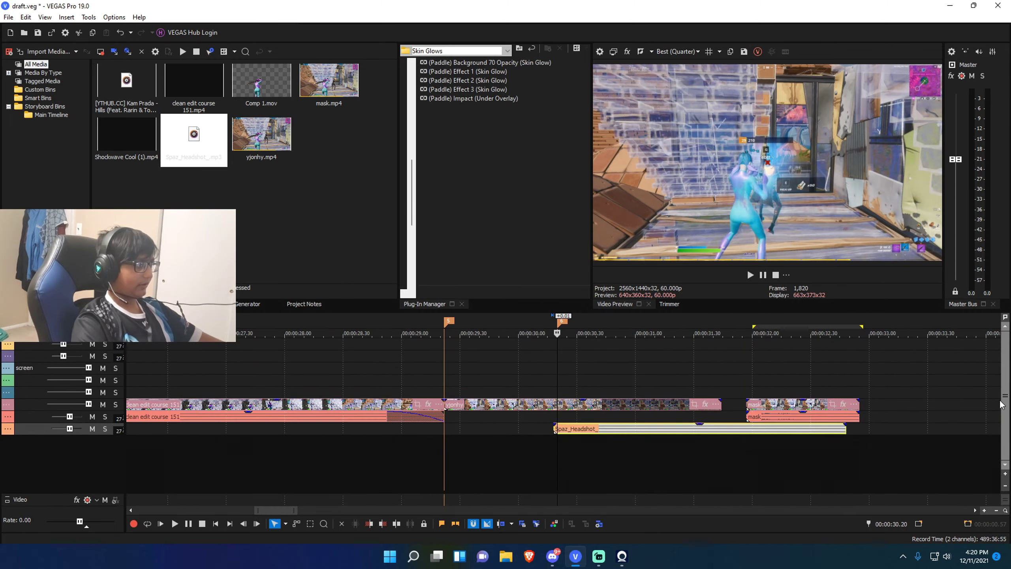
# Step: Delete the audio of the mask clip and move its video to track 5 above the yjonhy clip, starting at marker 5
pyautogui.scroll(4, 955, 430)
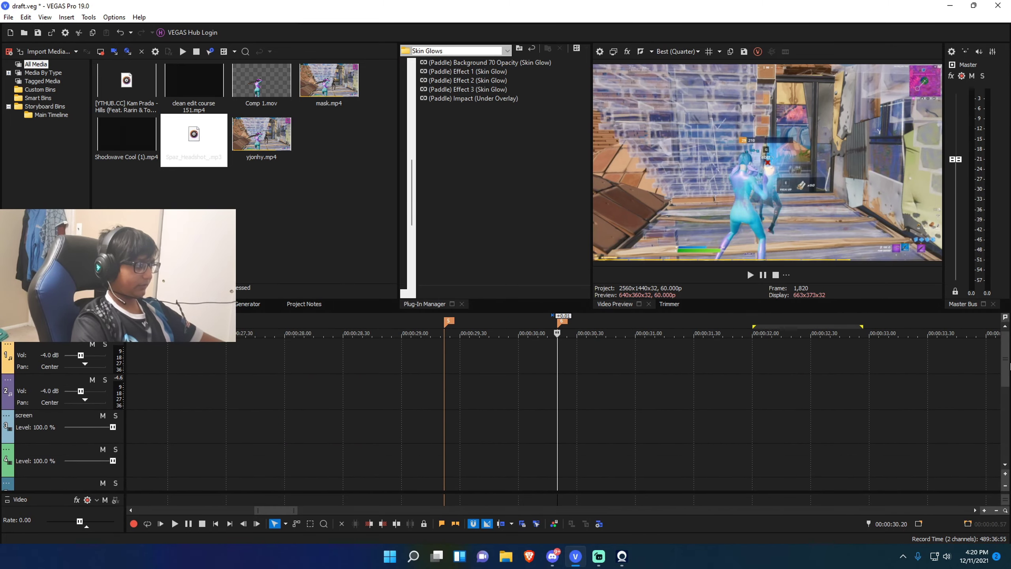
pyautogui.moveTo(1006, 365); pyautogui.dragTo(1005, 430)
pyautogui.click(534, 398)
pyautogui.scroll(-4, 535, 397)
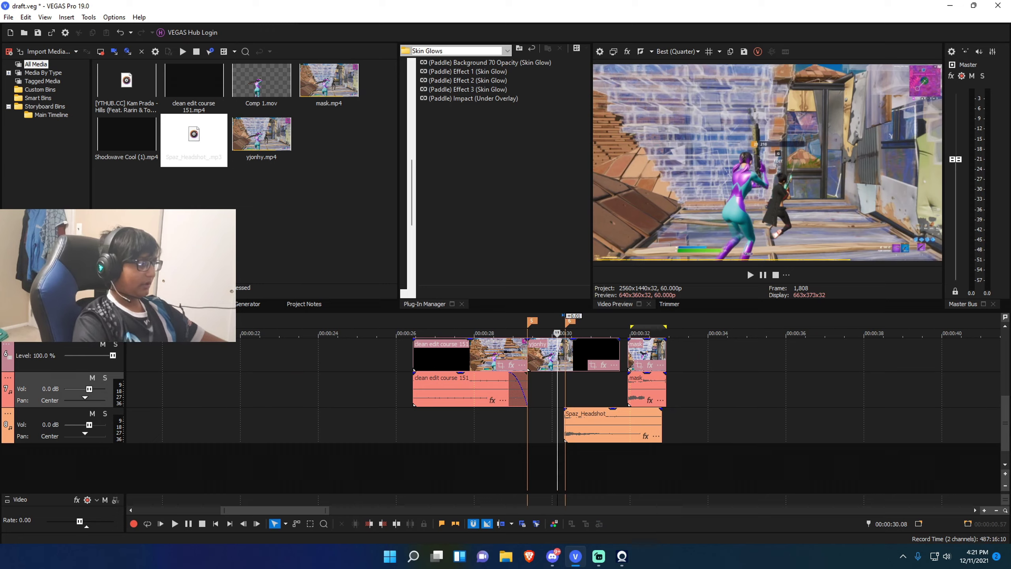
pyautogui.scroll(1, 647, 423)
pyautogui.click(647, 423)
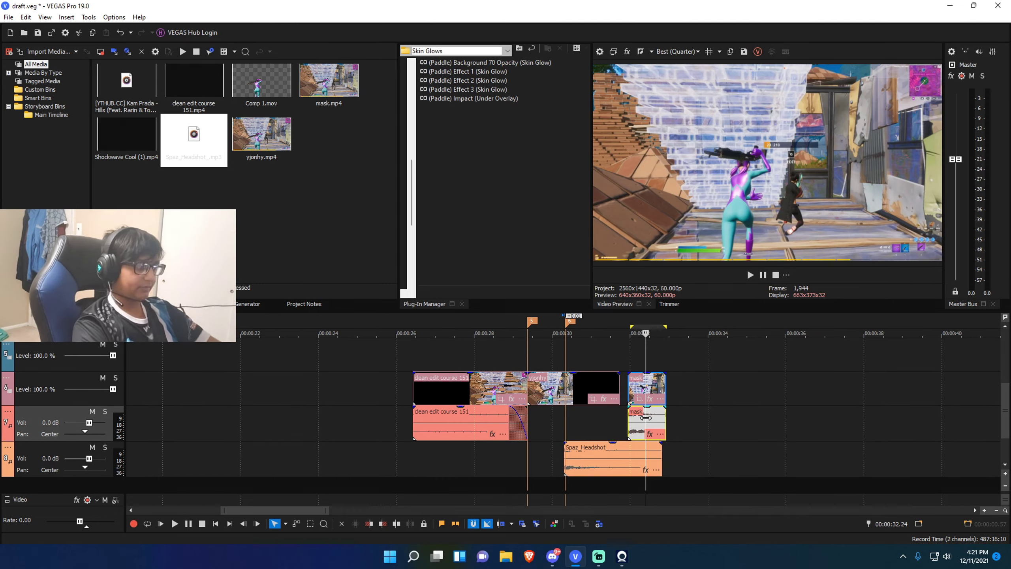
pyautogui.press('Delete')
pyautogui.moveTo(647, 380); pyautogui.dragTo(538, 355)
pyautogui.scroll(4, 597, 457)
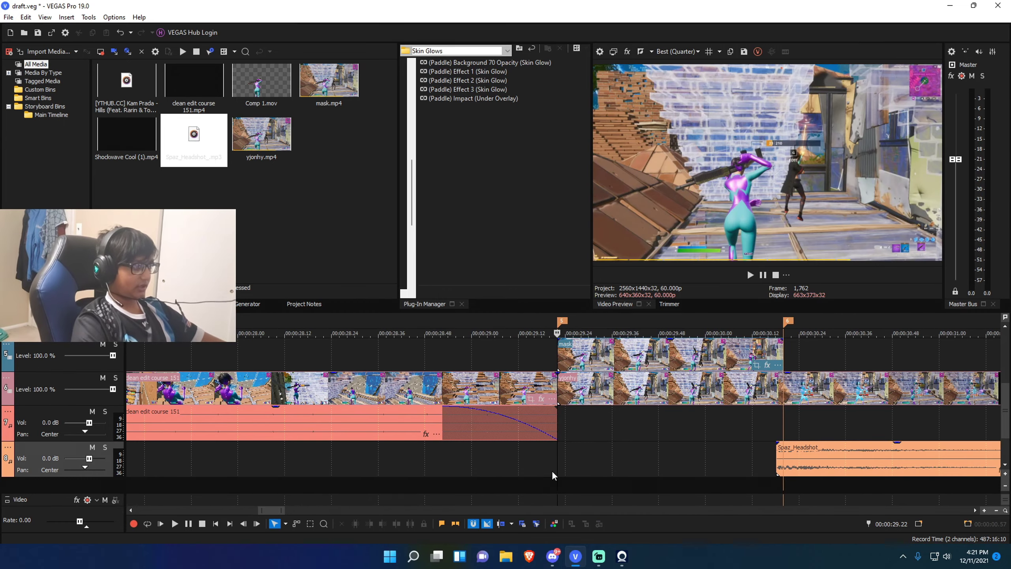
# Step: Open the Pan/Crop settings of the mask clip on track 5 and enable its mask
pyautogui.moveTo(669, 446); pyautogui.dragTo(589, 462)
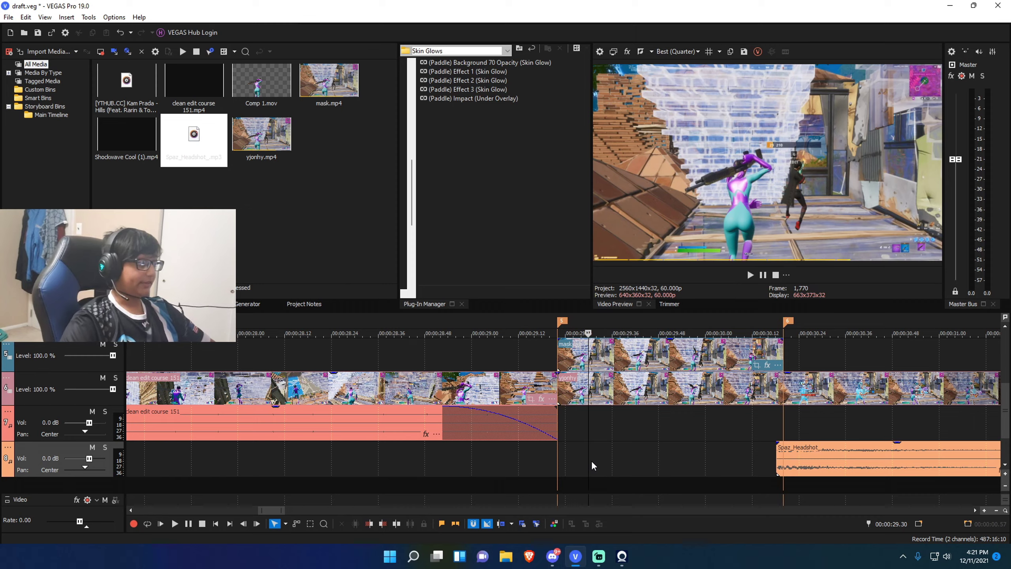
pyautogui.moveTo(538, 357); pyautogui.dragTo(700, 346)
pyautogui.click(667, 444)
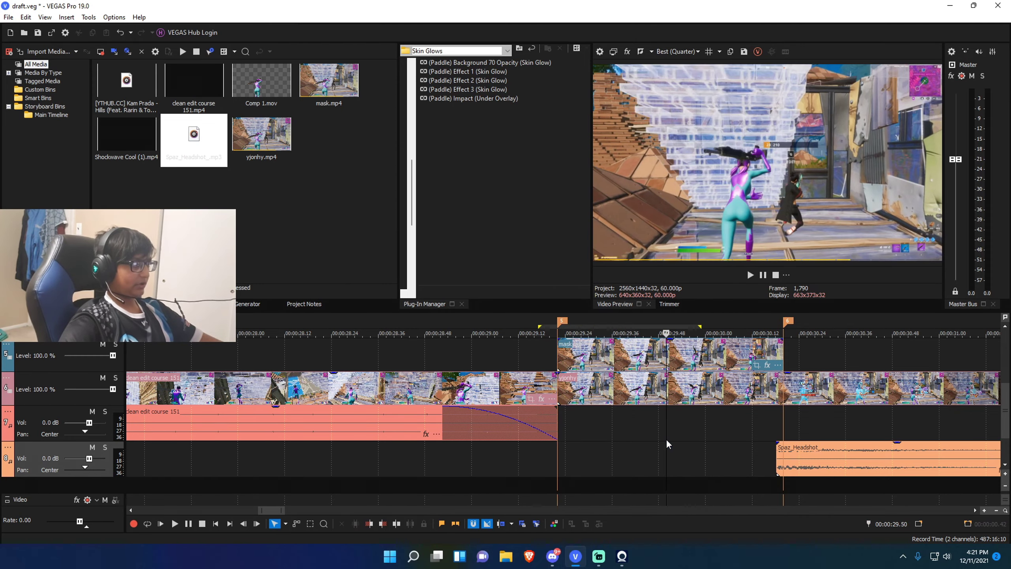
pyautogui.click(756, 366)
pyautogui.moveTo(343, 493); pyautogui.dragTo(148, 494)
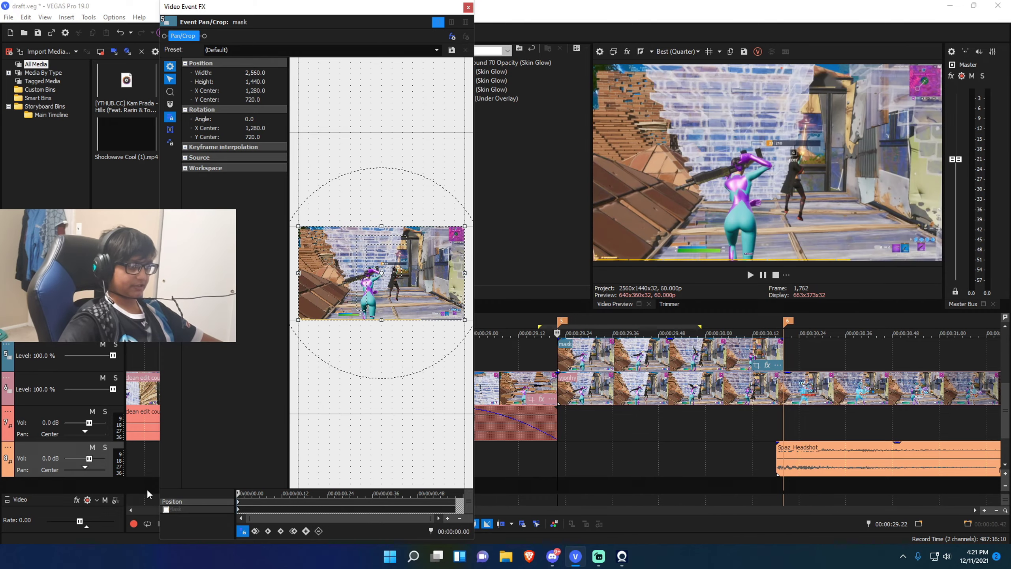
pyautogui.click(166, 509)
pyautogui.moveTo(476, 368); pyautogui.dragTo(664, 370)
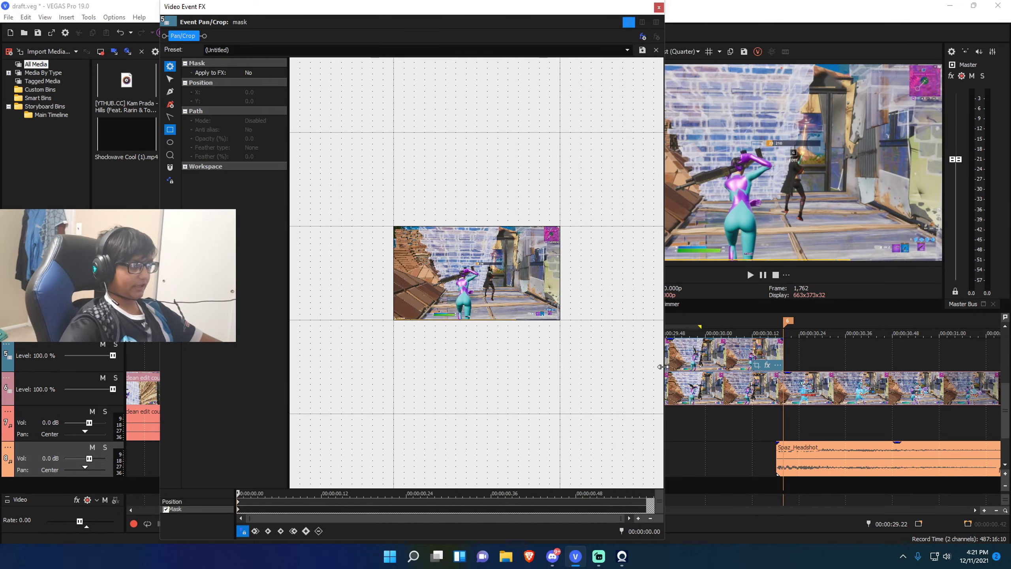
pyautogui.scroll(3, 527, 390)
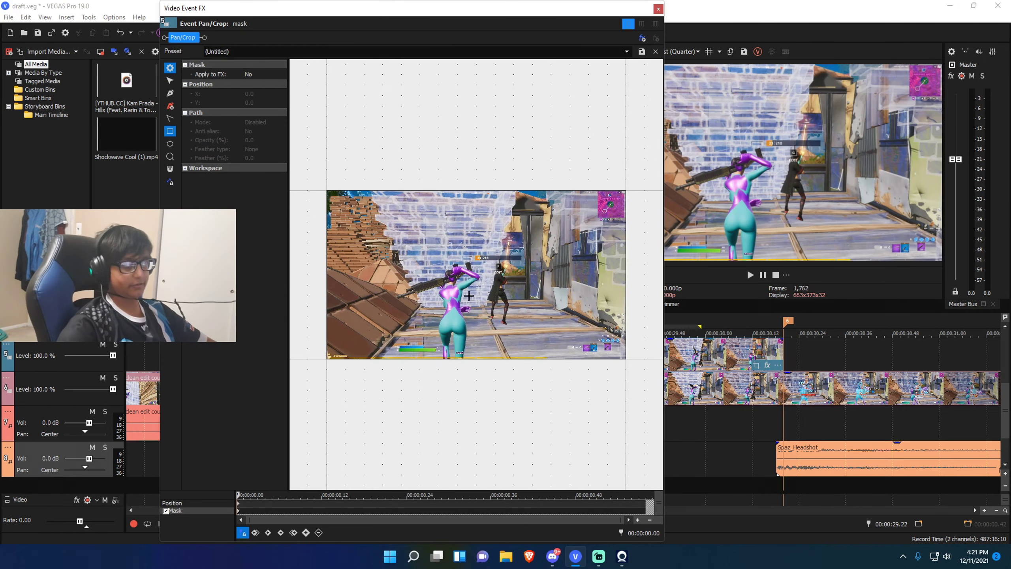
pyautogui.click(187, 503)
pyautogui.click(185, 511)
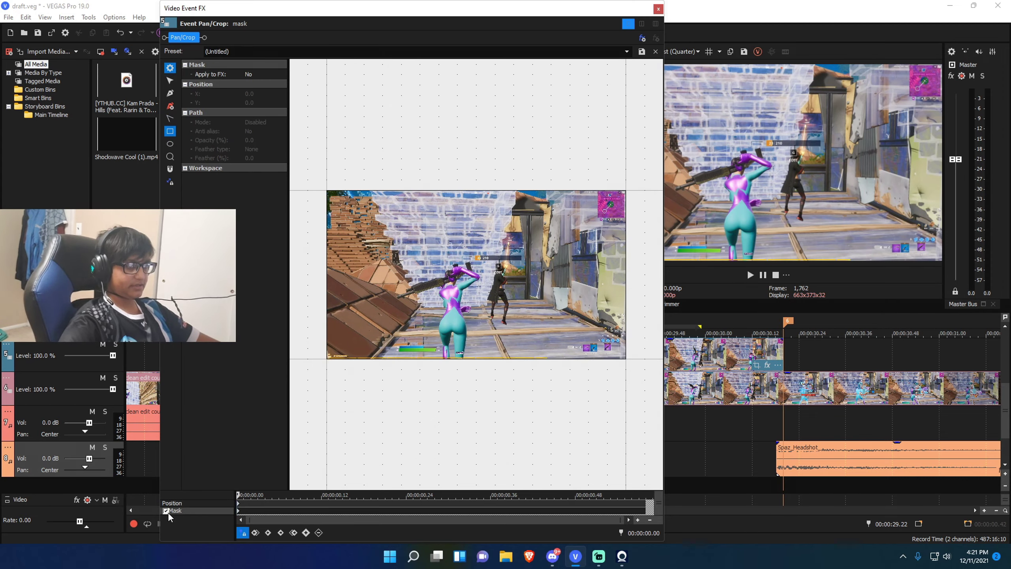
# Step: Begin a pen mask path up the outer edge of the character's left leg, starting at the frame's lower border
pyautogui.click(170, 95)
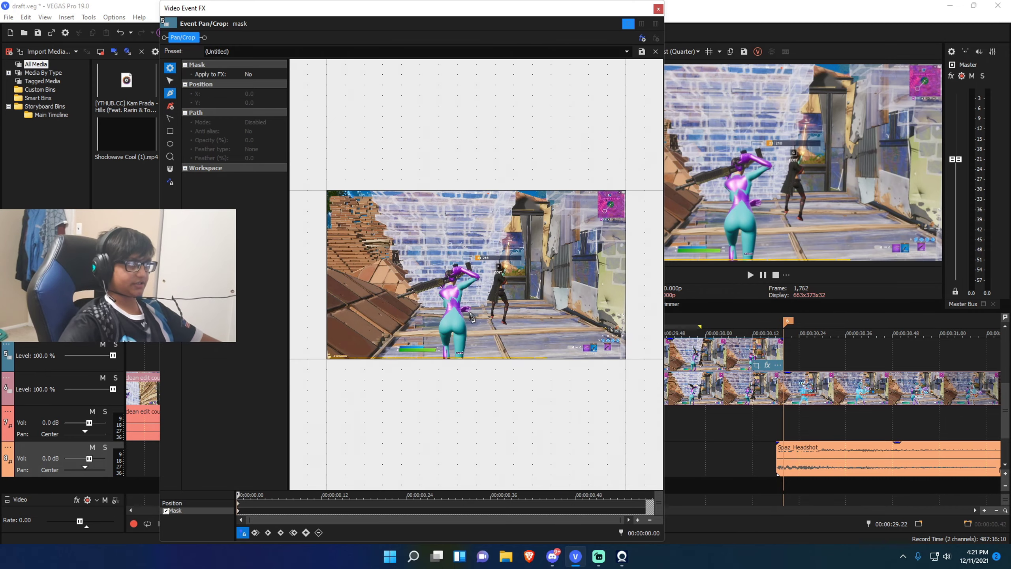
pyautogui.scroll(8, 471, 317)
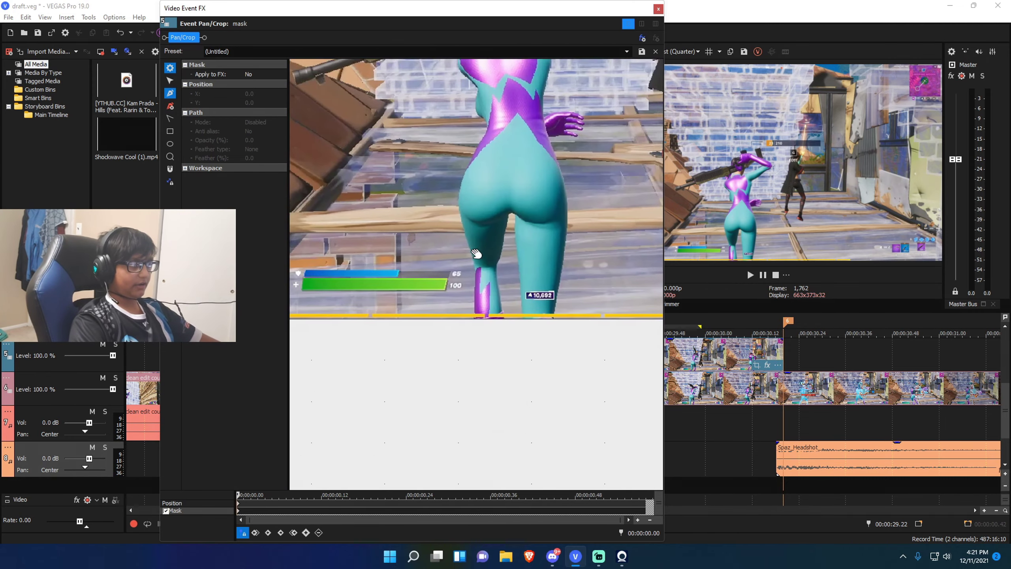
pyautogui.scroll(4, 475, 253)
pyautogui.click(482, 284)
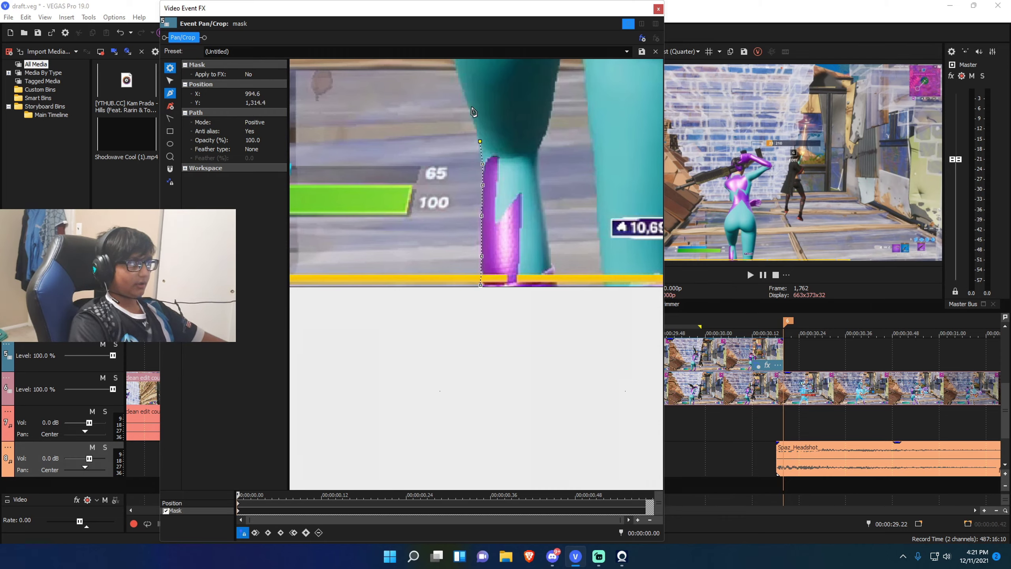
pyautogui.scroll(-5, 462, 336)
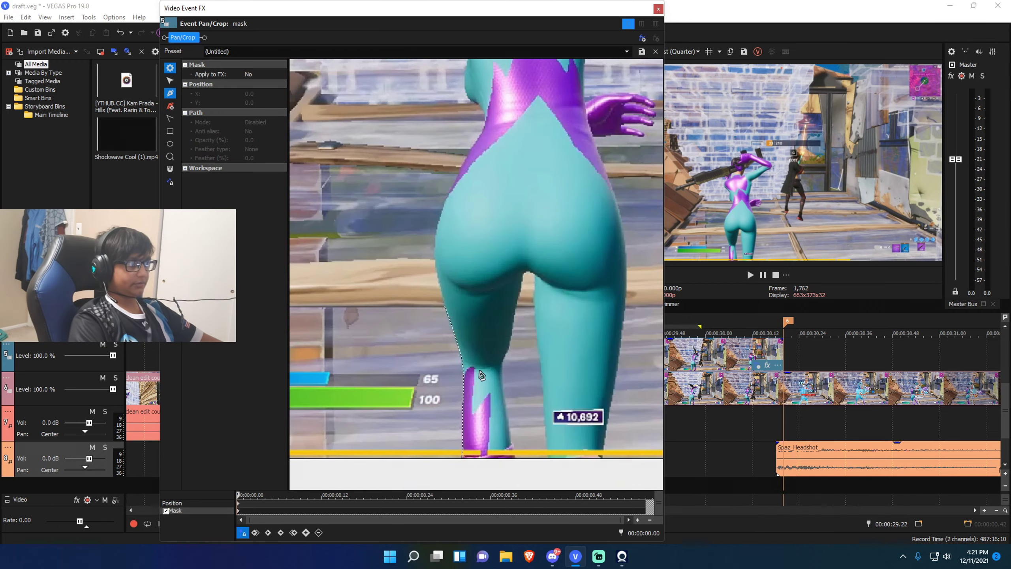
# Step: Close the Pan/Crop window and delete the mask clip from track 5
pyautogui.click(658, 8)
pyautogui.click(639, 358)
pyautogui.scroll(-3, 638, 358)
pyautogui.press('Delete')
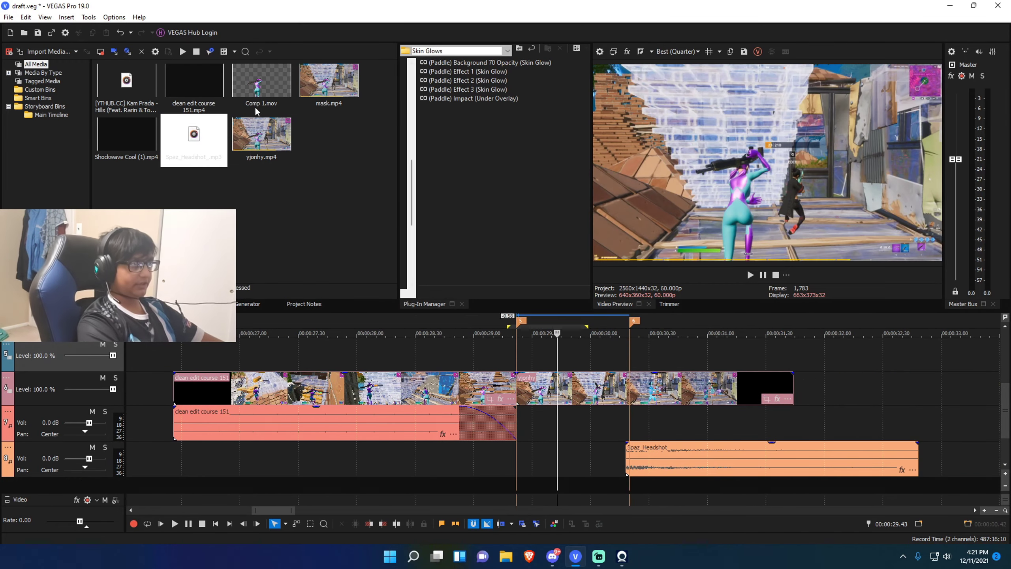
# Step: Place Comp 1.mov on the timeline after the yjonhy clip and delete its audio
pyautogui.moveTo(279, 107); pyautogui.dragTo(317, 142)
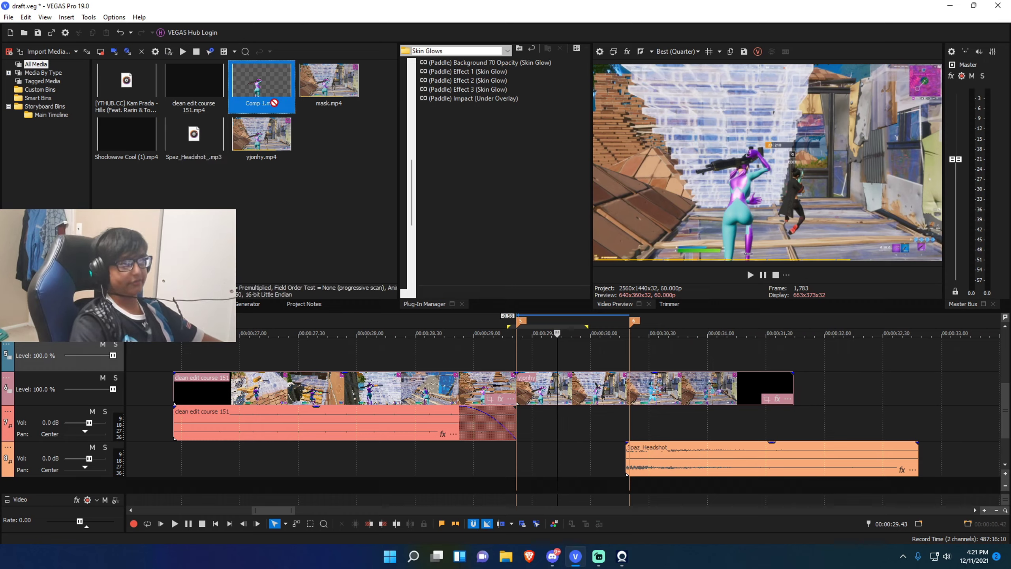
pyautogui.moveTo(274, 102); pyautogui.dragTo(826, 425)
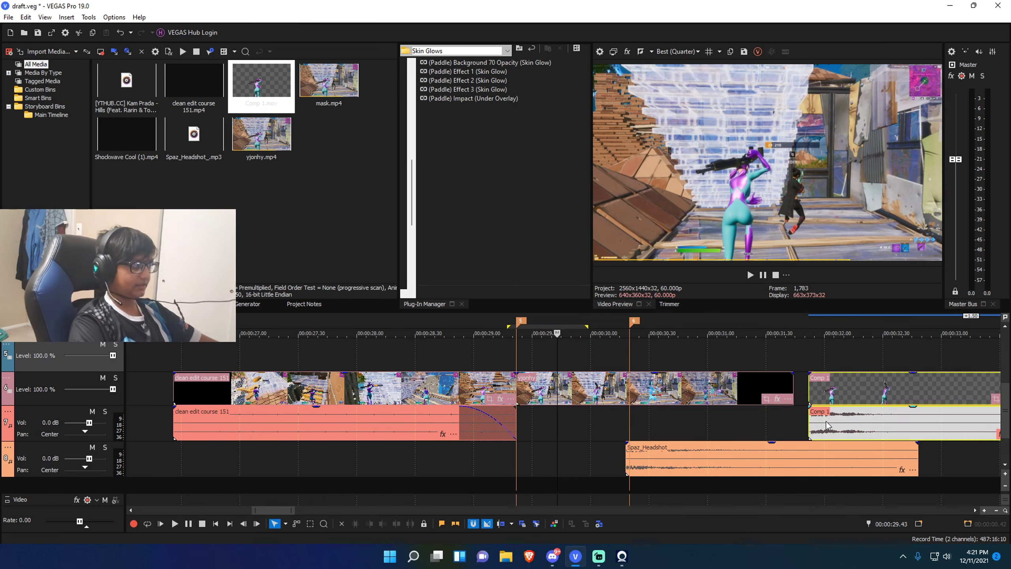
pyautogui.click(826, 425)
pyautogui.press('Delete')
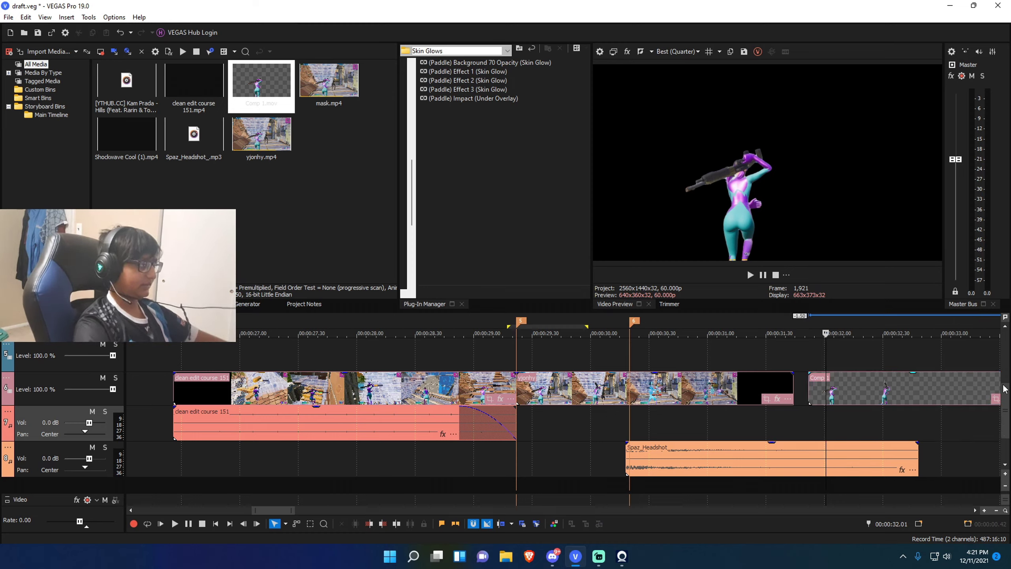
# Step: Move the Comp 1 clip to track 5 starting at marker 5, trim its end at marker 6, and save the project
pyautogui.moveTo(886, 392)
pyautogui.mouseDown()
pyautogui.moveTo(763, 368)
pyautogui.moveTo(594, 366)
pyautogui.mouseUp()
pyautogui.moveTo(501, 366); pyautogui.dragTo(600, 356)
pyautogui.click(628, 353)
pyautogui.press('s')
pyautogui.press('Delete')
pyautogui.hotkey('ctrl', 's')
pyautogui.click(557, 428)
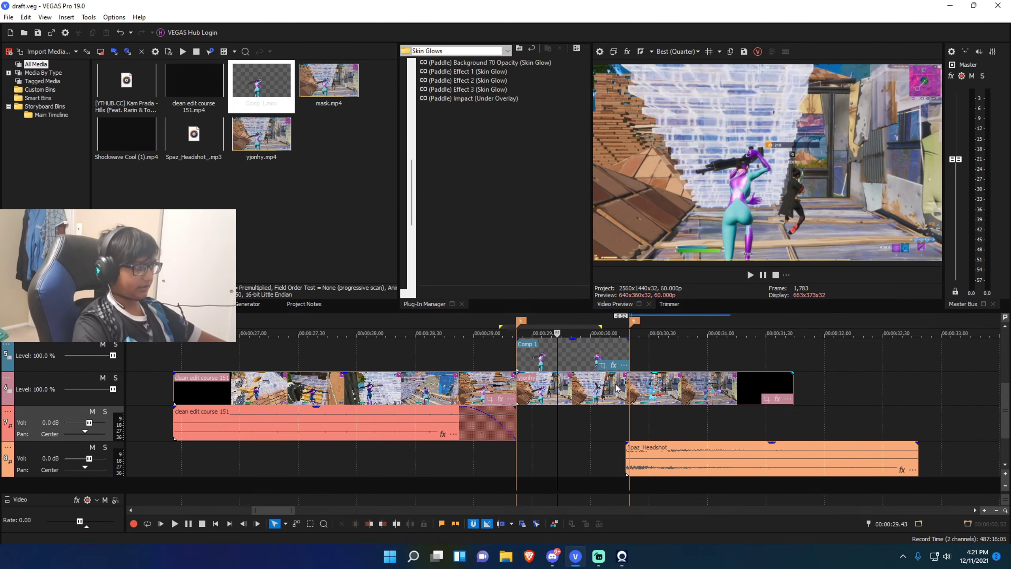
pyautogui.moveTo(550, 434)
pyautogui.mouseDown()
pyautogui.moveTo(531, 463)
pyautogui.moveTo(630, 436)
pyautogui.mouseUp()
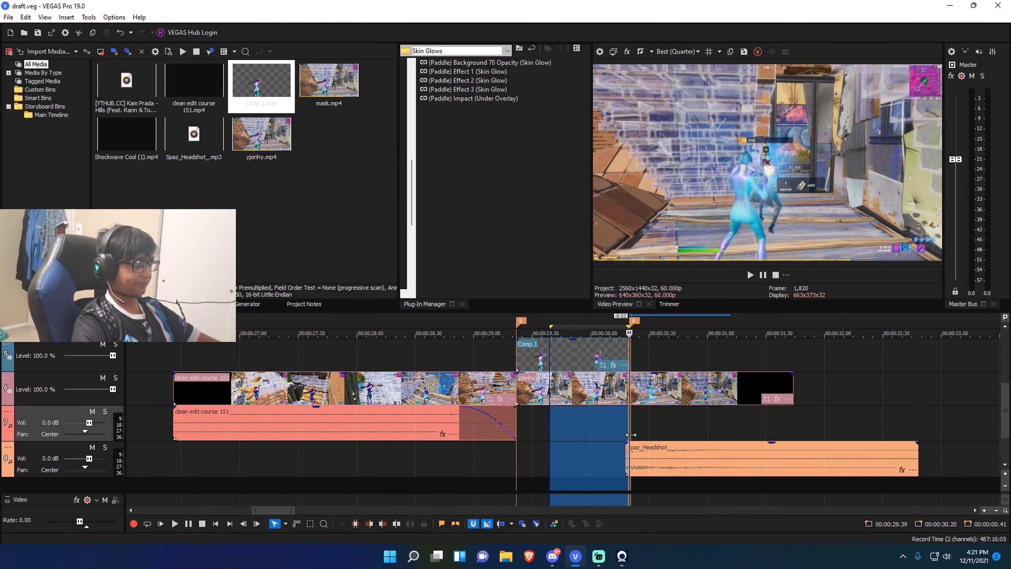
pyautogui.click(613, 425)
pyautogui.click(554, 423)
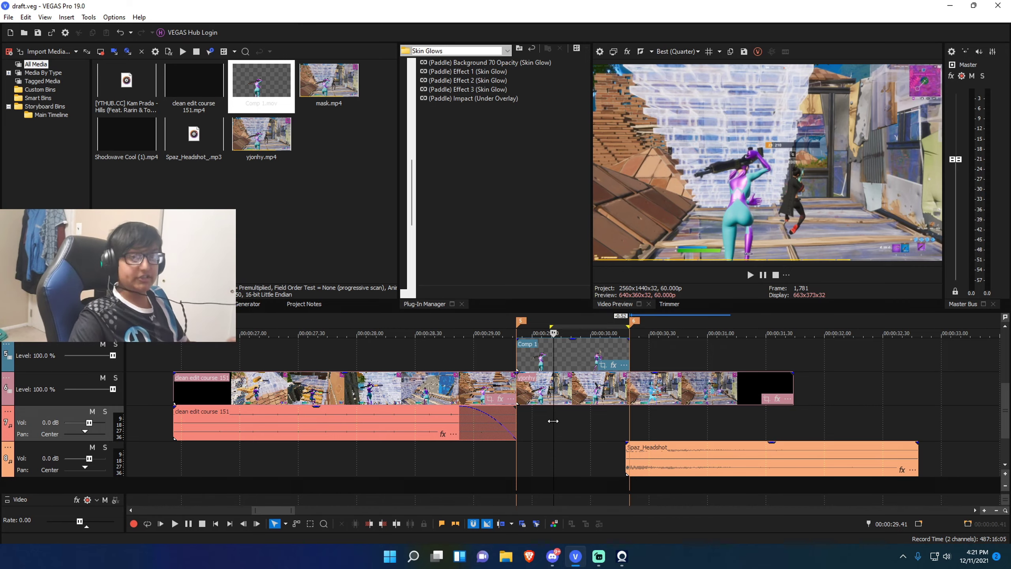
pyautogui.click(514, 455)
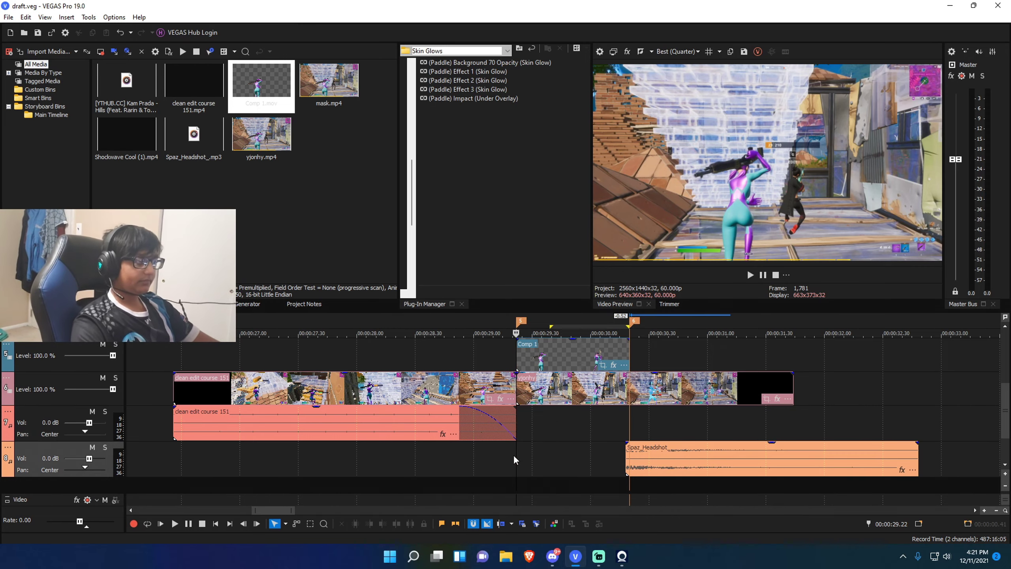
# Step: Move the Comp 1 clip up to track 4, keeping its start at marker 5
pyautogui.scroll(-3, 566, 418)
pyautogui.scroll(2, 566, 419)
pyautogui.moveTo(1006, 430); pyautogui.dragTo(1006, 417)
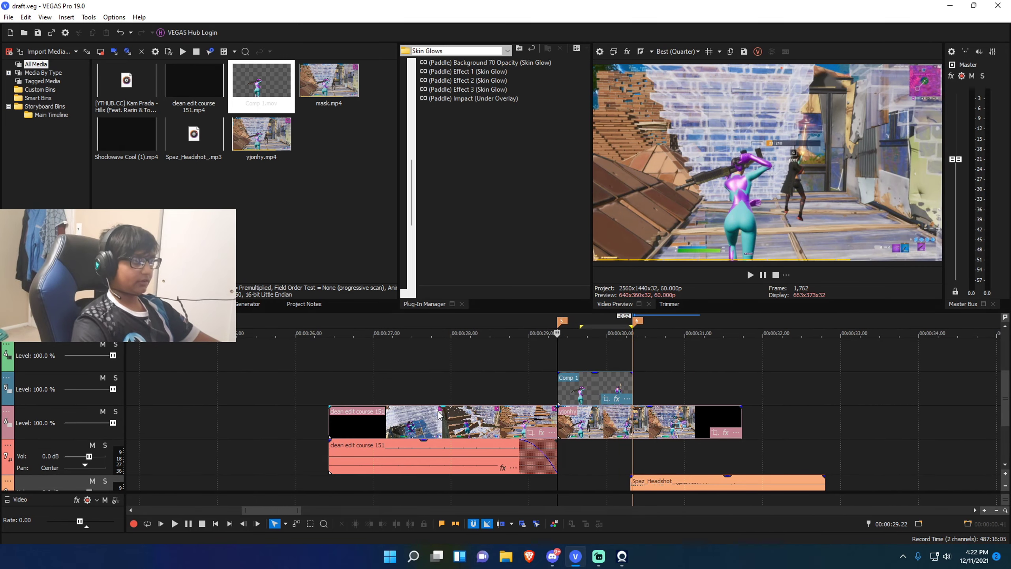
pyautogui.rightClick(43, 394)
pyautogui.click(515, 363)
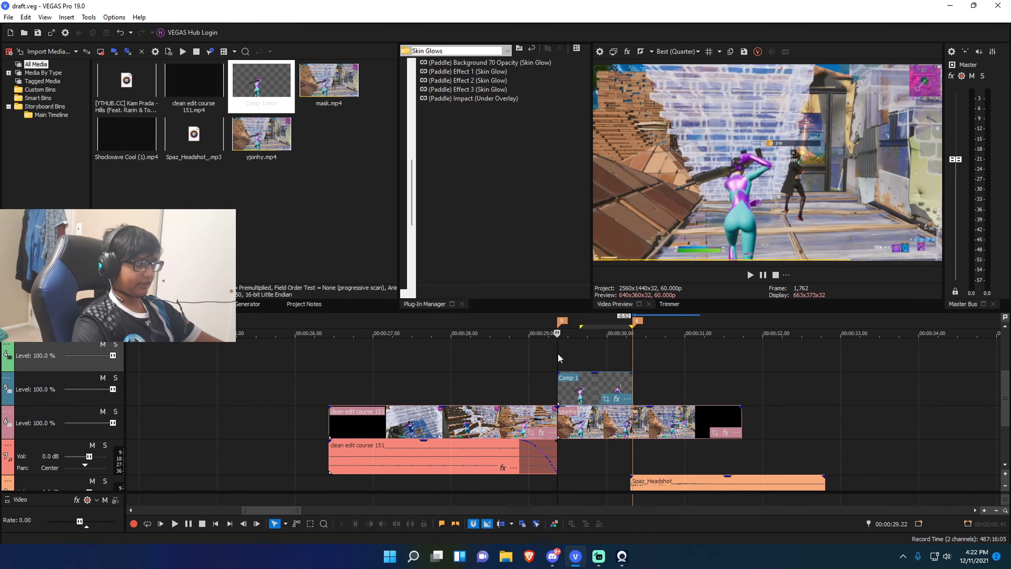
pyautogui.moveTo(583, 392)
pyautogui.mouseDown()
pyautogui.moveTo(583, 364)
pyautogui.moveTo(573, 386)
pyautogui.mouseUp()
pyautogui.click(558, 392)
pyautogui.scroll(4, 557, 393)
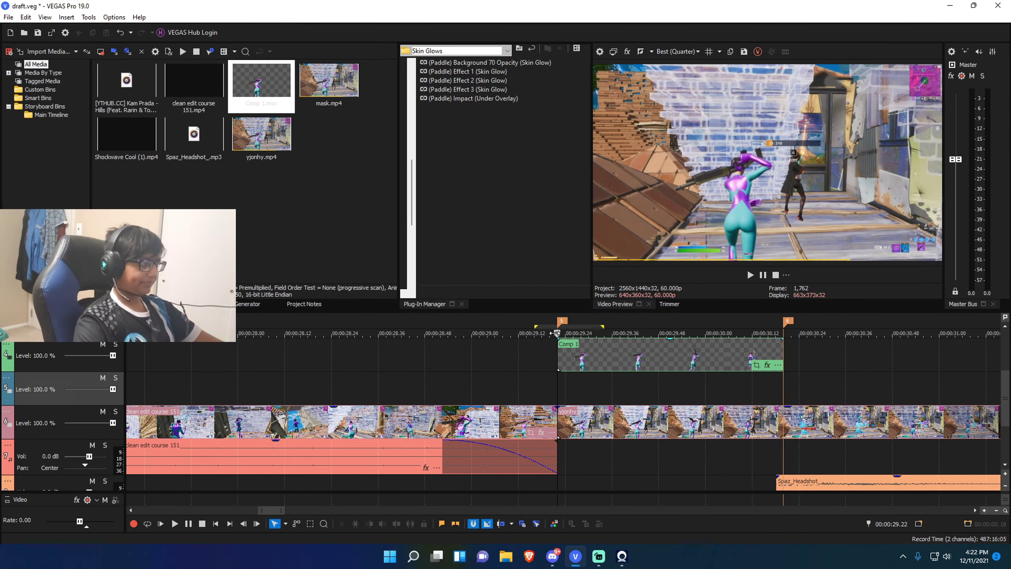
# Step: Add a fade-in of about 22 frames to the start of the Comp 1 clip and check it in the preview
pyautogui.moveTo(556, 338); pyautogui.dragTo(645, 344)
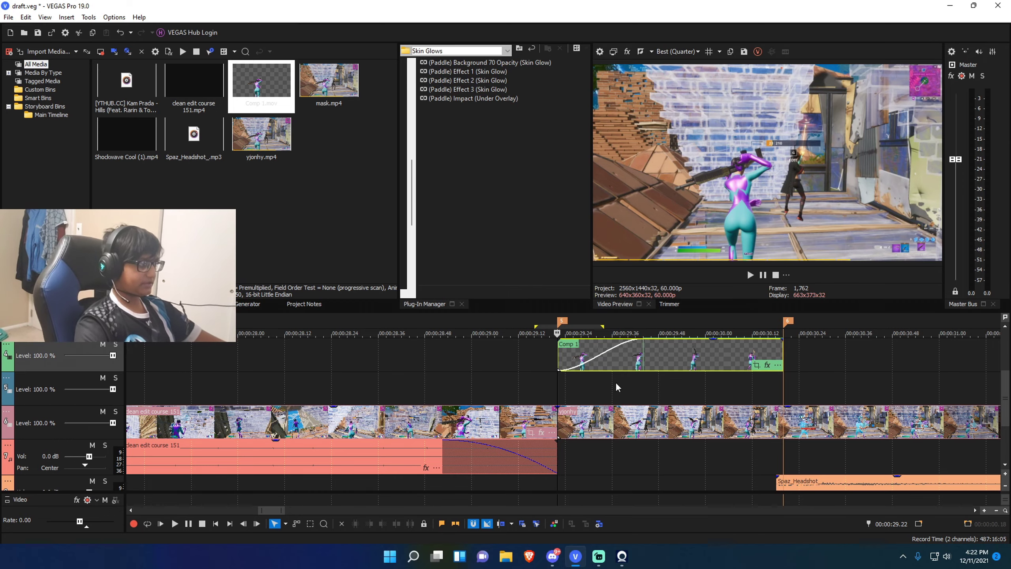
pyautogui.moveTo(588, 386); pyautogui.dragTo(561, 389)
pyautogui.click(558, 388)
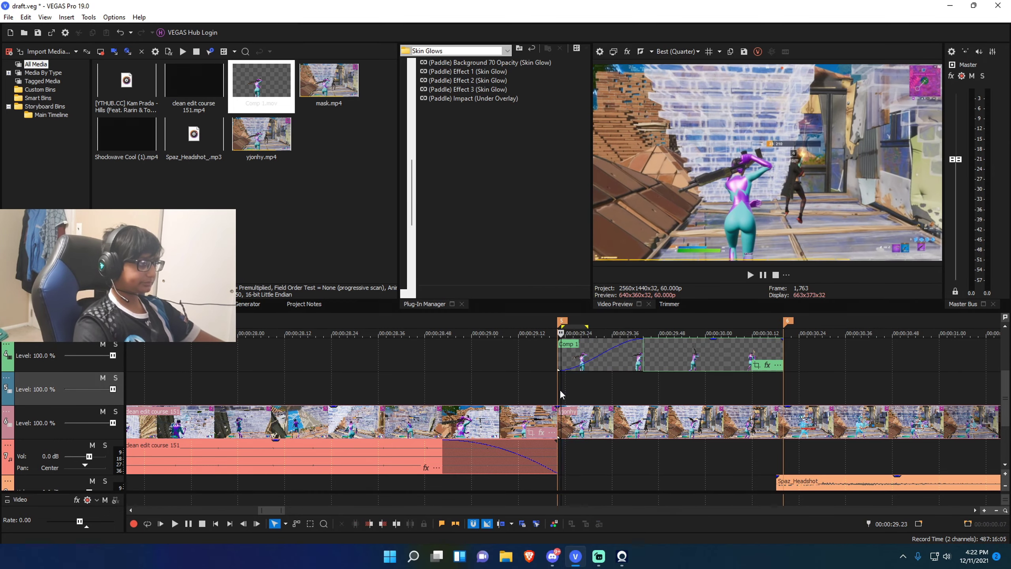
pyautogui.click(690, 422)
pyautogui.click(651, 452)
pyautogui.click(628, 461)
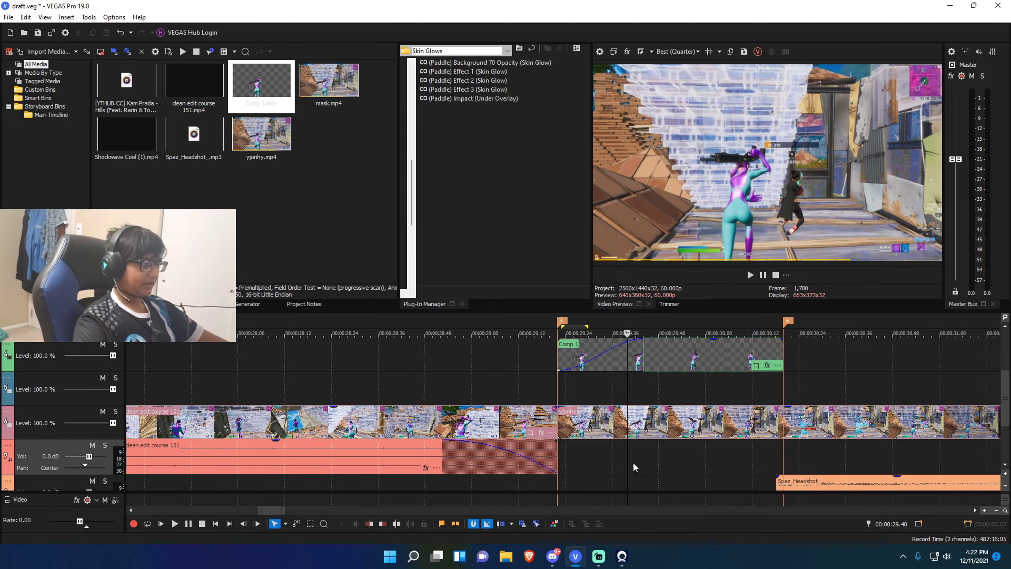
# Step: Split the yjonhy clip at marker 6, at 00:00:30.20
pyautogui.scroll(-2, 623, 448)
pyautogui.press('6')
pyautogui.click(668, 429)
pyautogui.press('s')
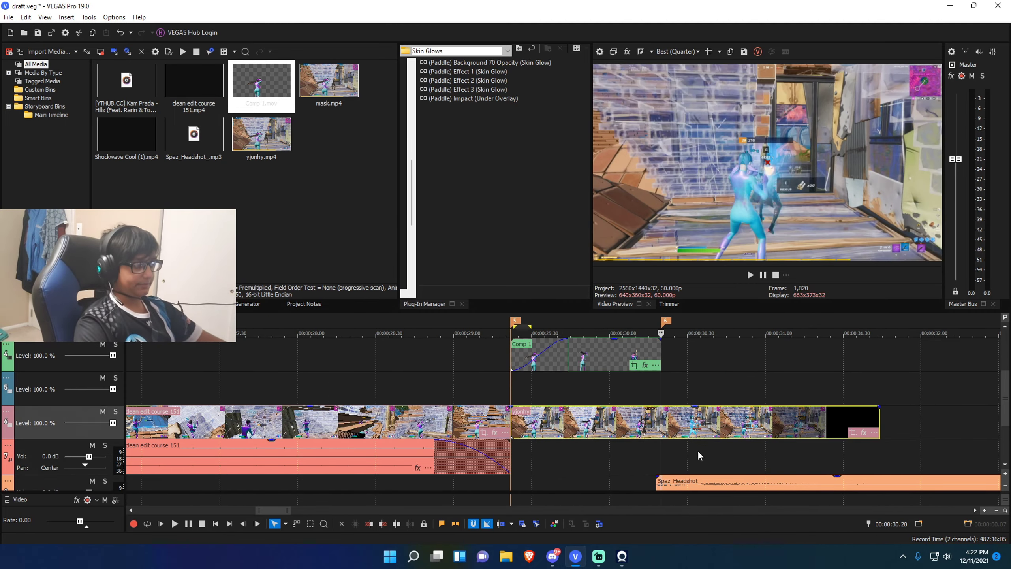
# Step: Duplicate the yjonhy segment between markers 5 and 6 onto track 5, directly above the original
pyautogui.scroll(2, 698, 451)
pyautogui.click(438, 459)
pyautogui.scroll(-3, 521, 470)
pyautogui.click(524, 468)
pyautogui.scroll(2, 544, 452)
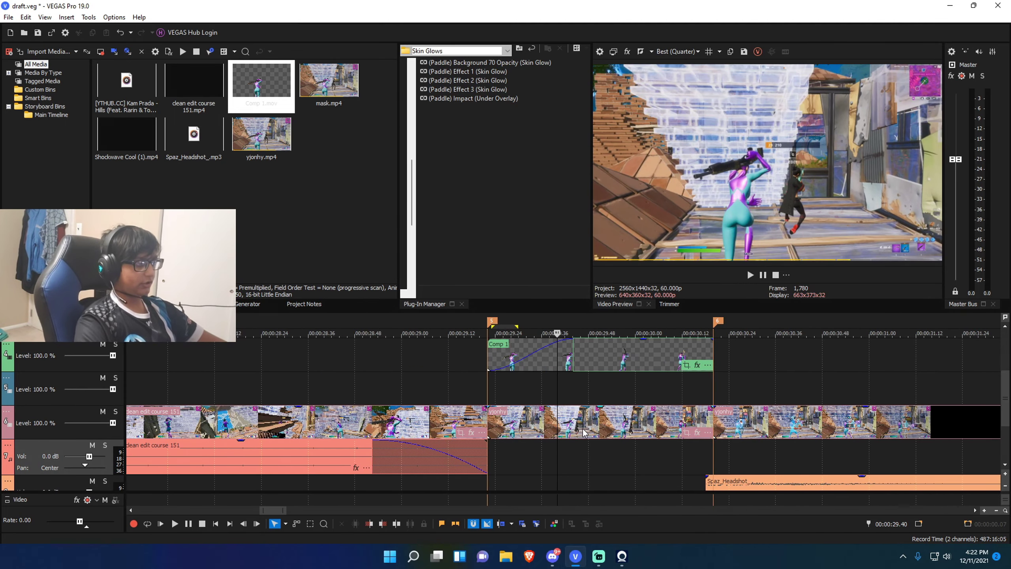
pyautogui.moveTo(585, 434); pyautogui.dragTo(581, 389)
pyautogui.click(571, 443)
# Step: Add a fade-in to the yjonhy copy on track 5 that ends at 00:00:29.44, matching the Comp 1 fade
pyautogui.scroll(2, 580, 448)
pyautogui.moveTo(558, 478); pyautogui.dragTo(566, 451)
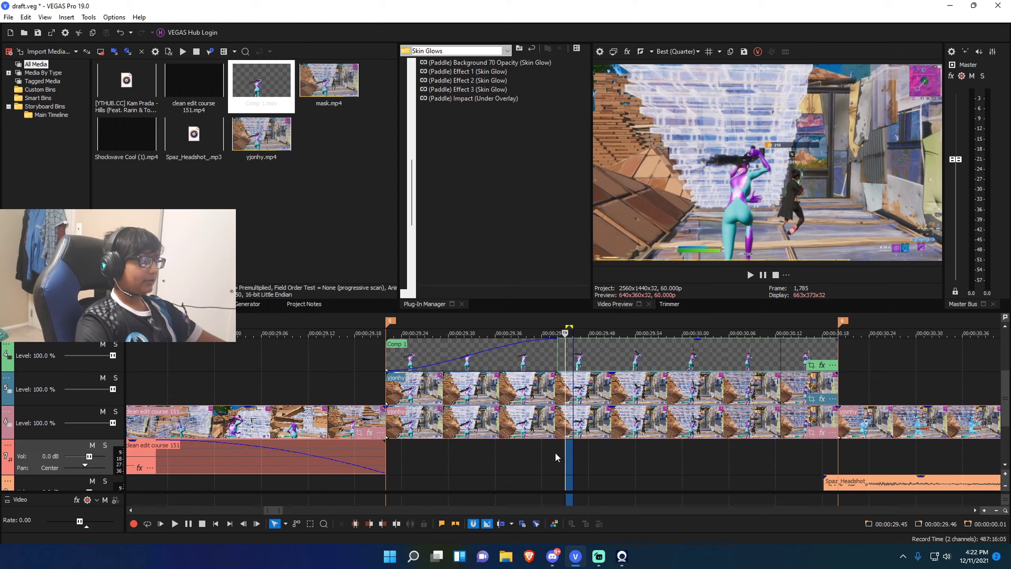
pyautogui.click(558, 452)
pyautogui.moveTo(383, 375); pyautogui.dragTo(557, 419)
# Step: Remove the track 6 yjonhy footage between 00:00:29.44 and marker 6, and fade out the segment before it over its full length
pyautogui.click(571, 436)
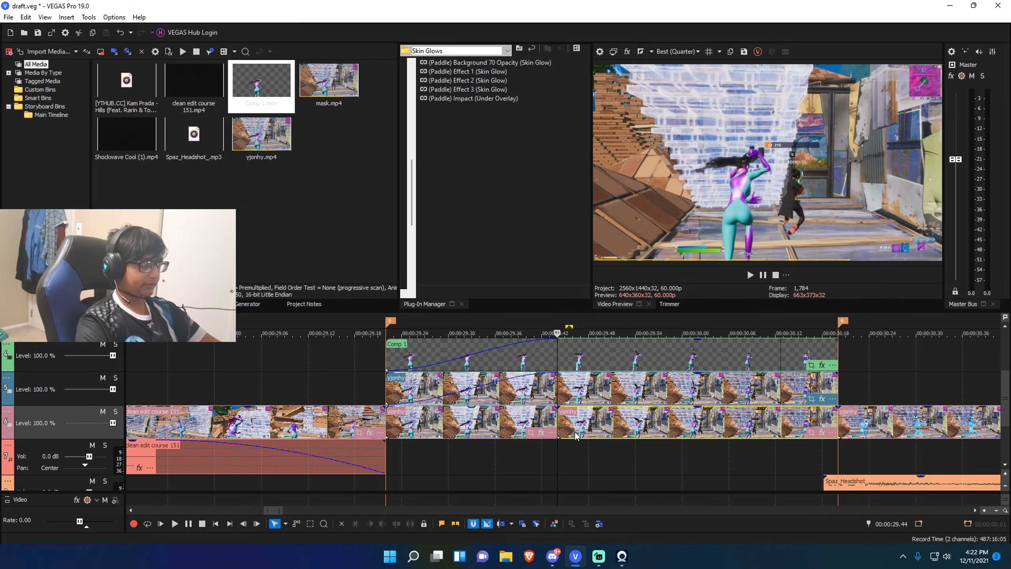
pyautogui.press('Delete')
pyautogui.moveTo(556, 406); pyautogui.dragTo(383, 422)
# Step: Lower the opacity of the yjonhy copy on track 5 and check the darkened background in the preview
pyautogui.click(594, 451)
pyautogui.click(643, 413)
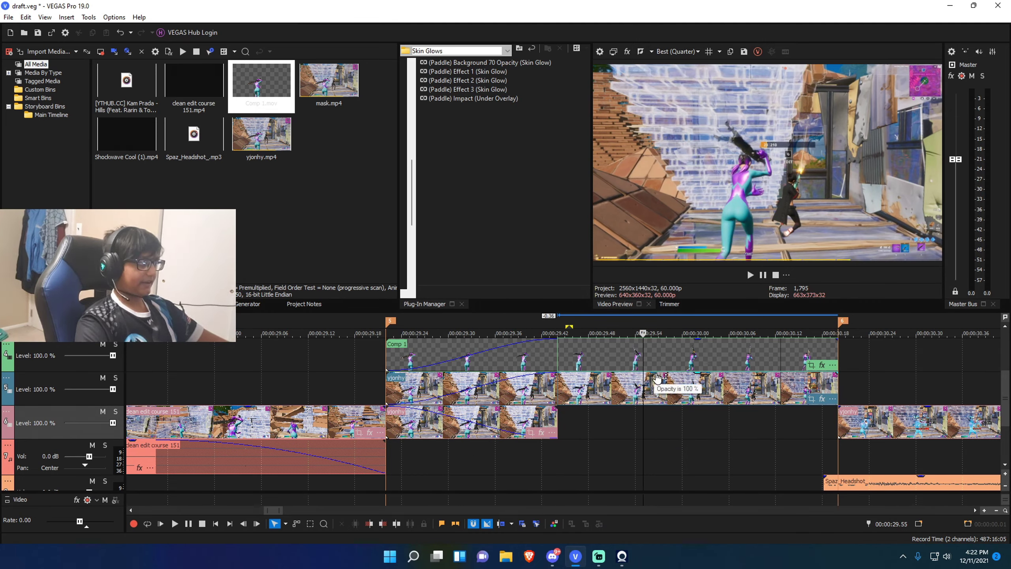
pyautogui.moveTo(656, 378); pyautogui.dragTo(656, 389)
pyautogui.click(613, 422)
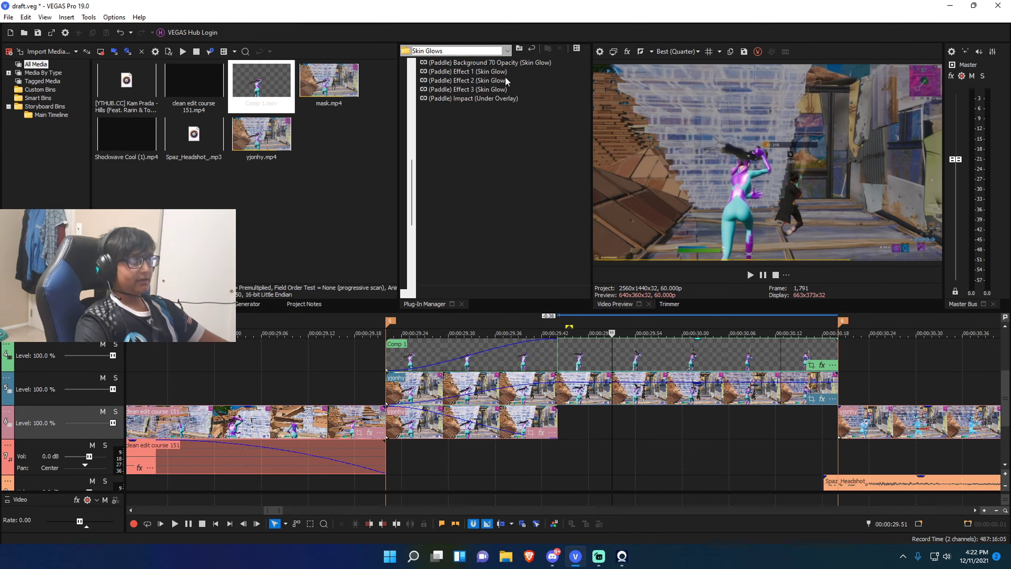
# Step: Apply the (Paddle) Background 70 Opacity (Skin Glow) preset to the yjonhy copy on track 5 and preview the background
pyautogui.moveTo(471, 62); pyautogui.dragTo(543, 75)
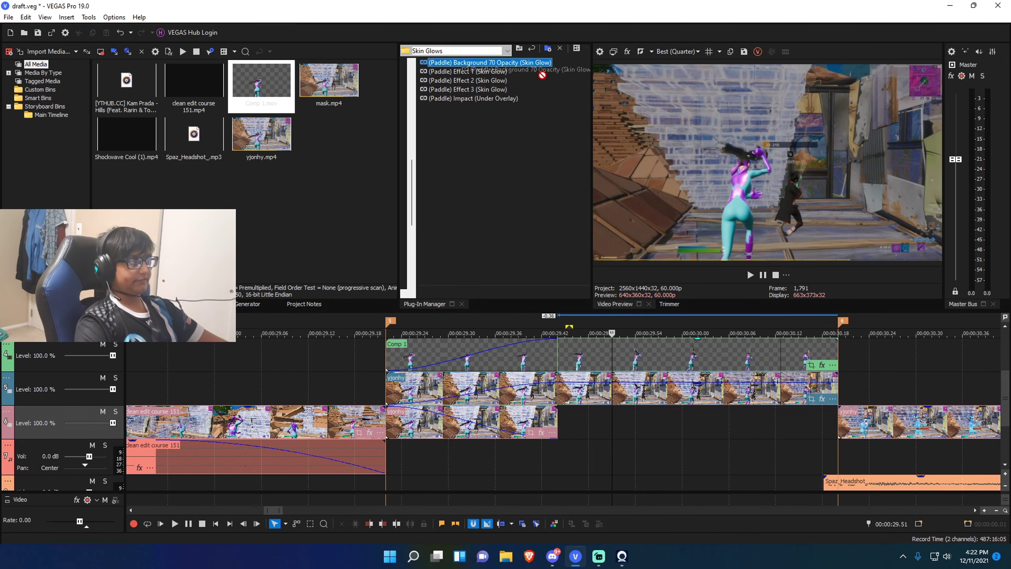
pyautogui.moveTo(670, 384); pyautogui.dragTo(712, 455)
pyautogui.click(705, 454)
pyautogui.click(629, 9)
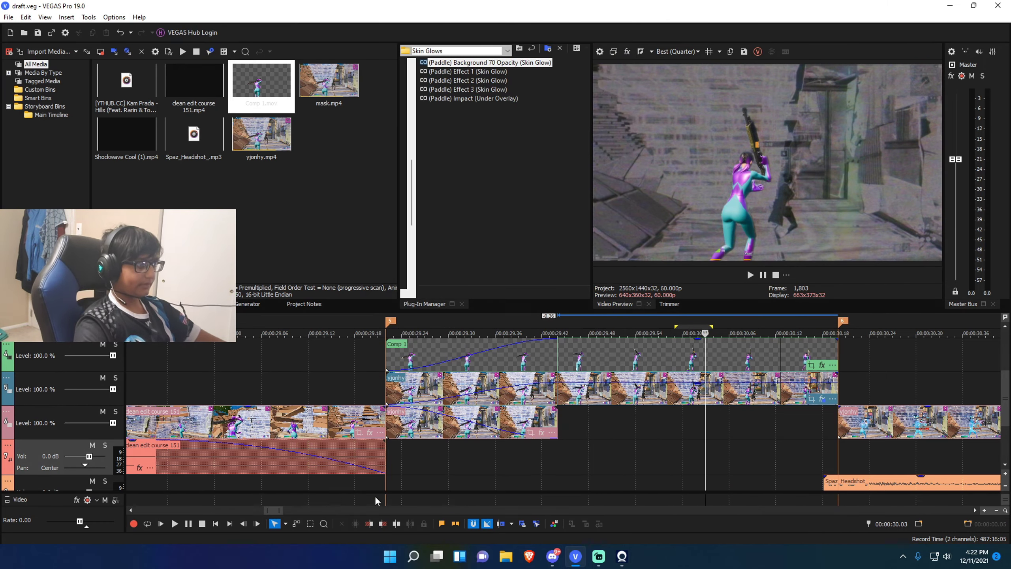
pyautogui.moveTo(388, 490); pyautogui.dragTo(610, 471)
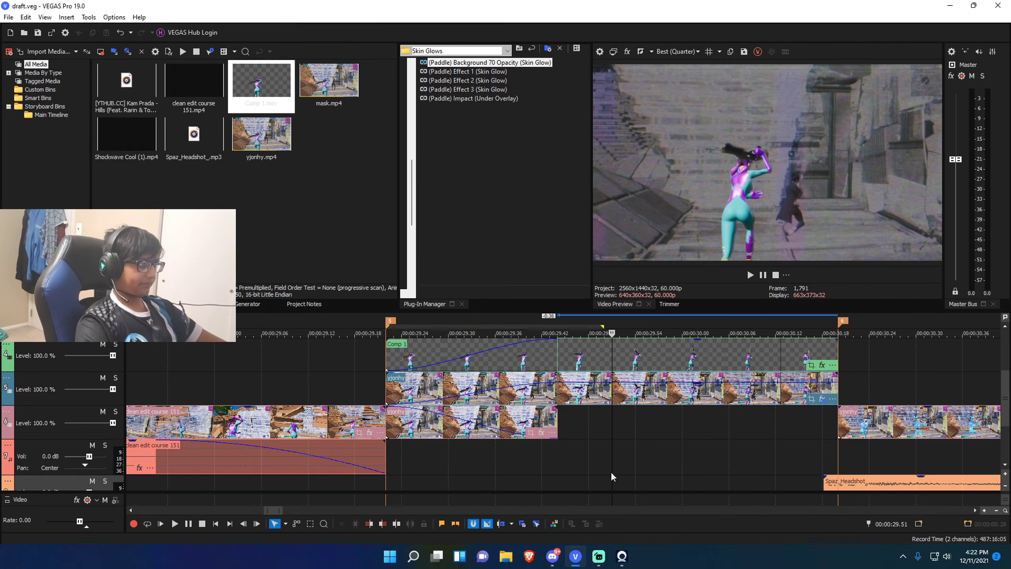
# Step: Apply the (Paddle) Effect 2 (Skin Glow) preset to the Comp 1 clip and scrub through to marker 6
pyautogui.scroll(-3, 628, 444)
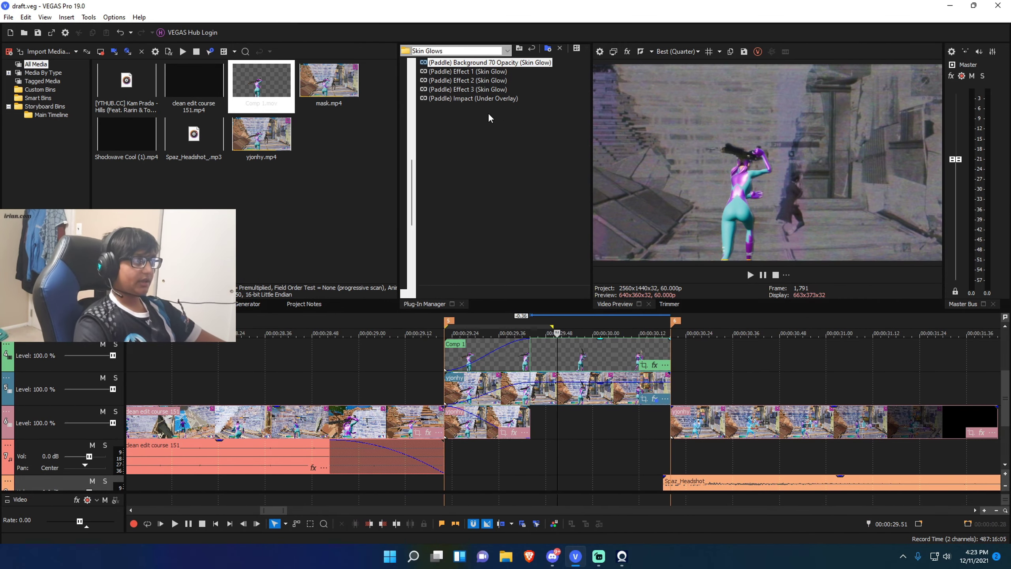
pyautogui.moveTo(486, 87); pyautogui.dragTo(577, 356)
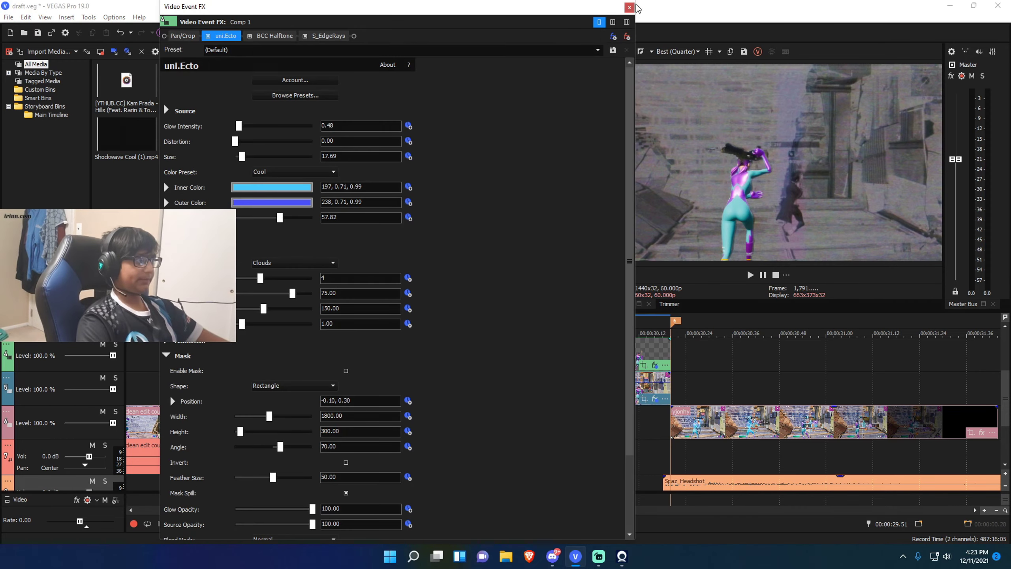
pyautogui.click(628, 7)
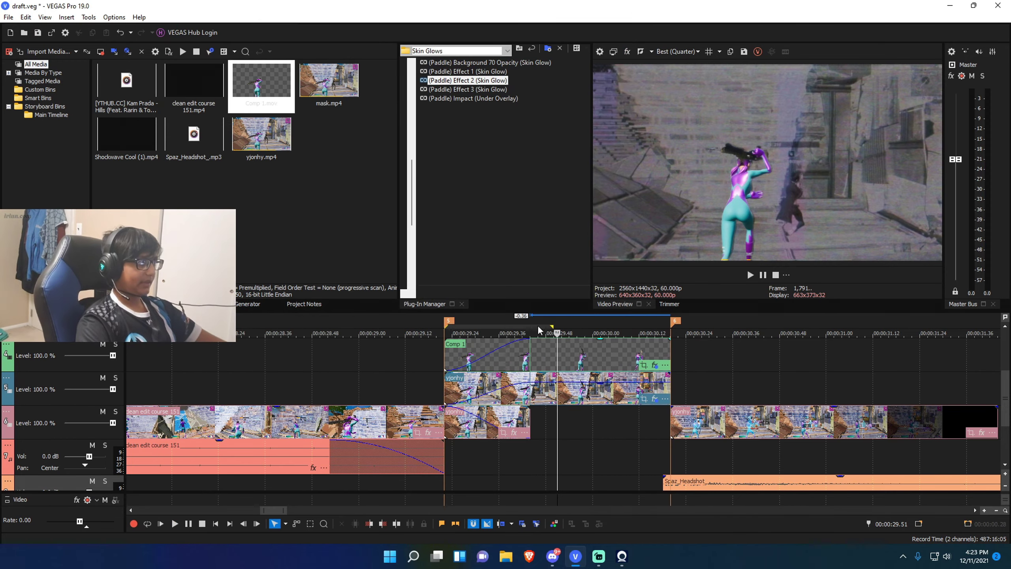
pyautogui.click(591, 474)
pyautogui.moveTo(565, 474); pyautogui.dragTo(671, 442)
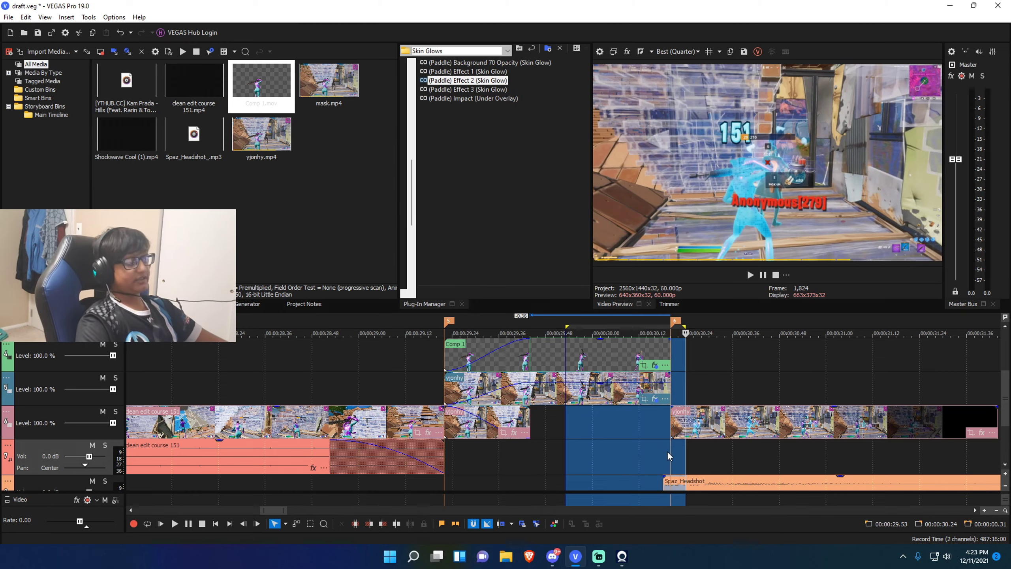
# Step: Apply the (Paddle) Impact (Under Overlay) preset to the track 6 yjonhy segment after marker 6 and play it back
pyautogui.click(667, 453)
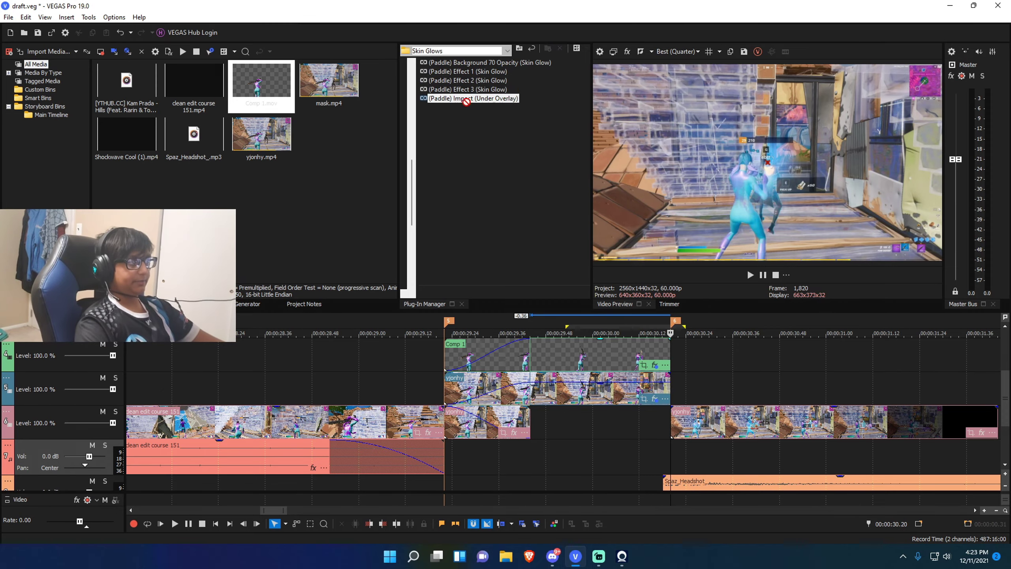
pyautogui.moveTo(735, 426); pyautogui.dragTo(735, 425)
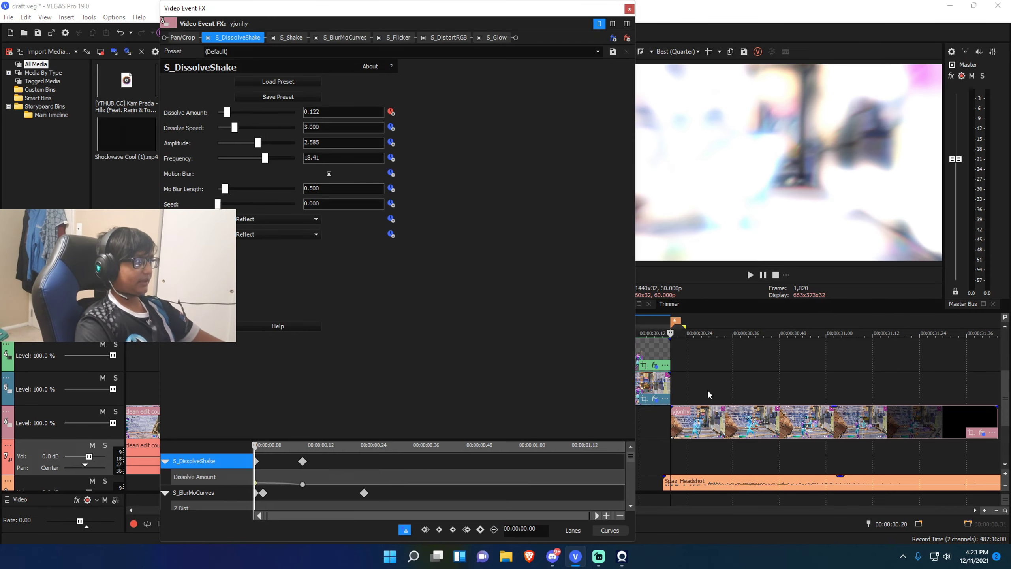
pyautogui.moveTo(671, 455)
pyautogui.mouseDown()
pyautogui.moveTo(776, 448)
pyautogui.moveTo(669, 467)
pyautogui.mouseUp()
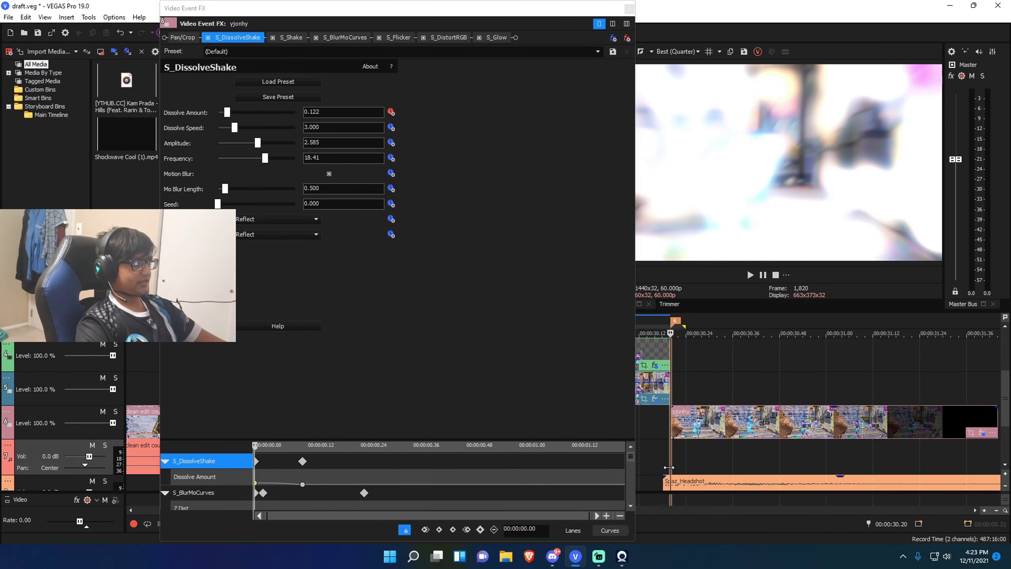
pyautogui.click(629, 9)
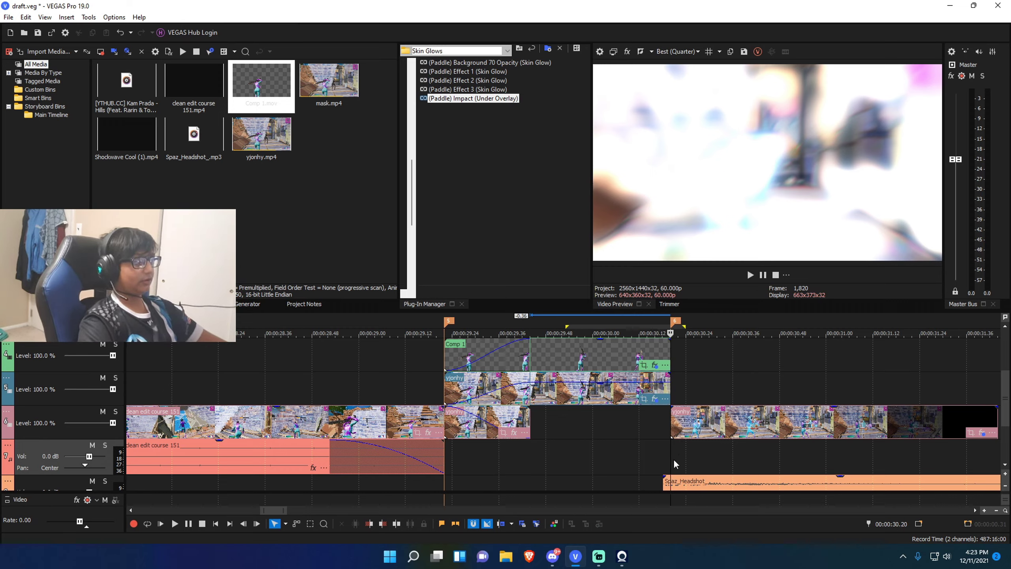
pyautogui.press('space')
pyautogui.press('space')
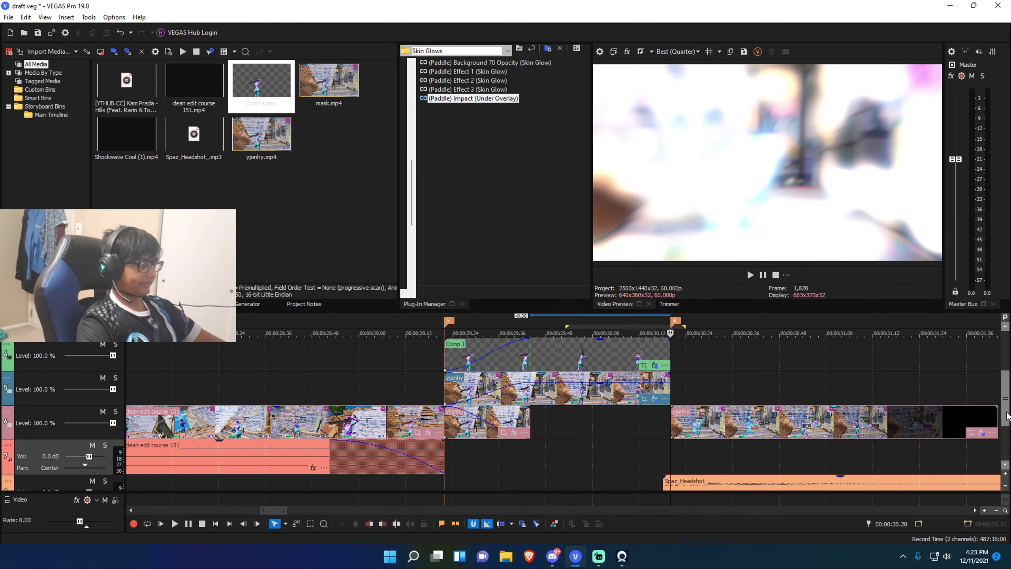
# Step: Place Shockwave Cool (1).mp4 on the screen track, starting at marker 6
pyautogui.moveTo(1007, 416); pyautogui.dragTo(1007, 368)
pyautogui.scroll(-3, 676, 379)
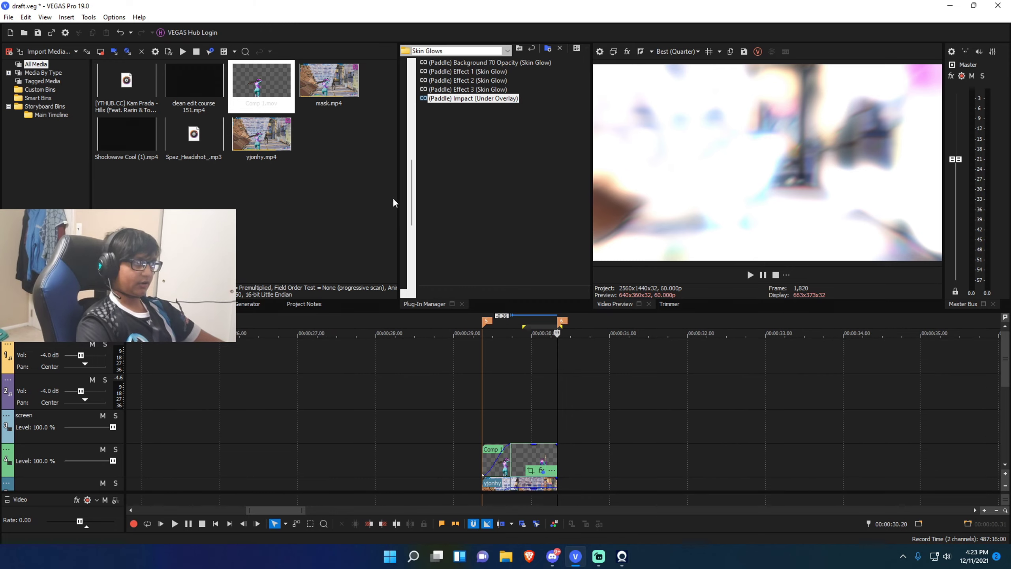
pyautogui.moveTo(135, 156); pyautogui.dragTo(565, 416)
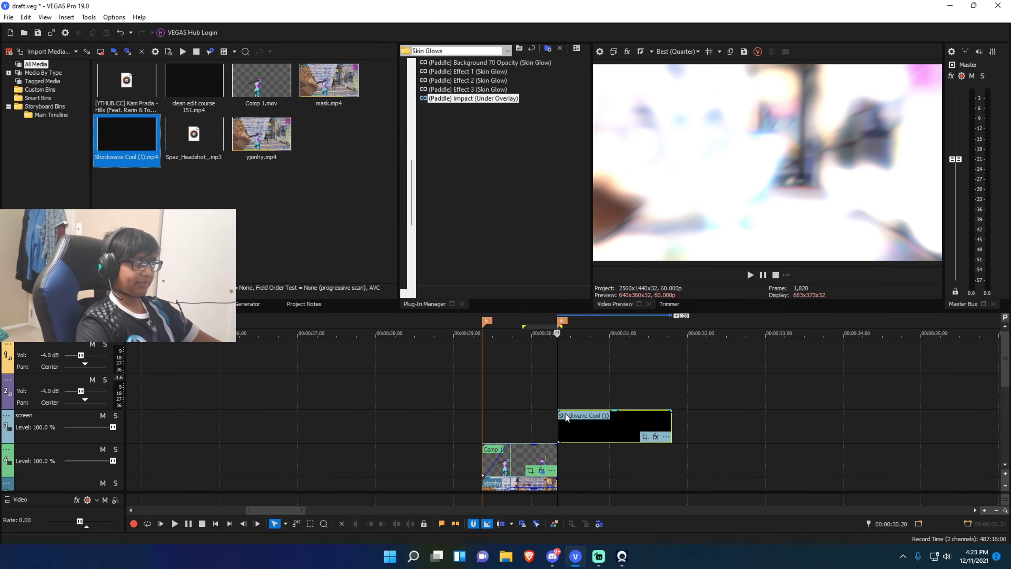
pyautogui.click(559, 395)
pyautogui.scroll(3, 559, 395)
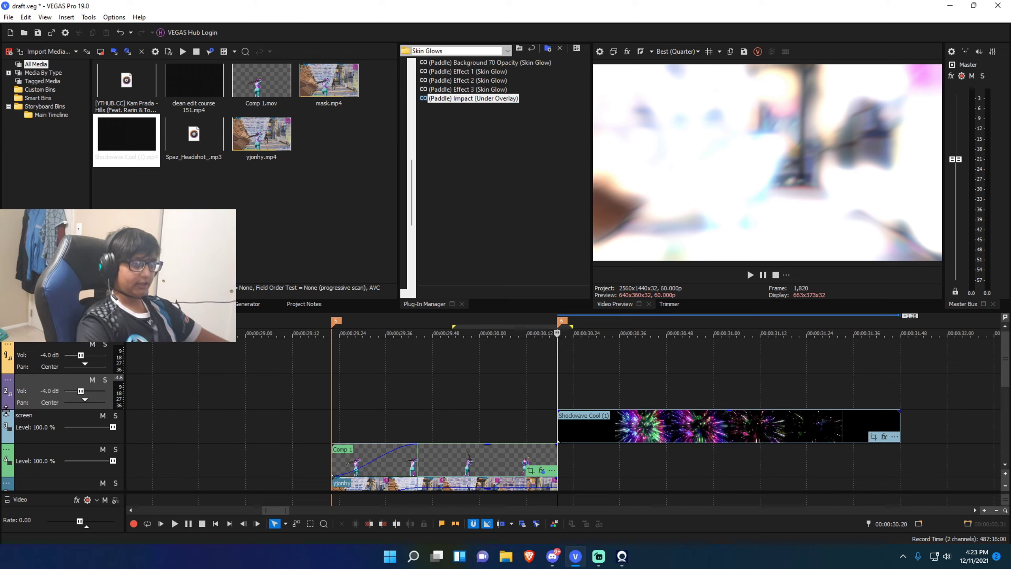
# Step: Check the compositing mode of the screen track that holds the shockwave clip
pyautogui.rightClick(4, 423)
pyautogui.click(320, 450)
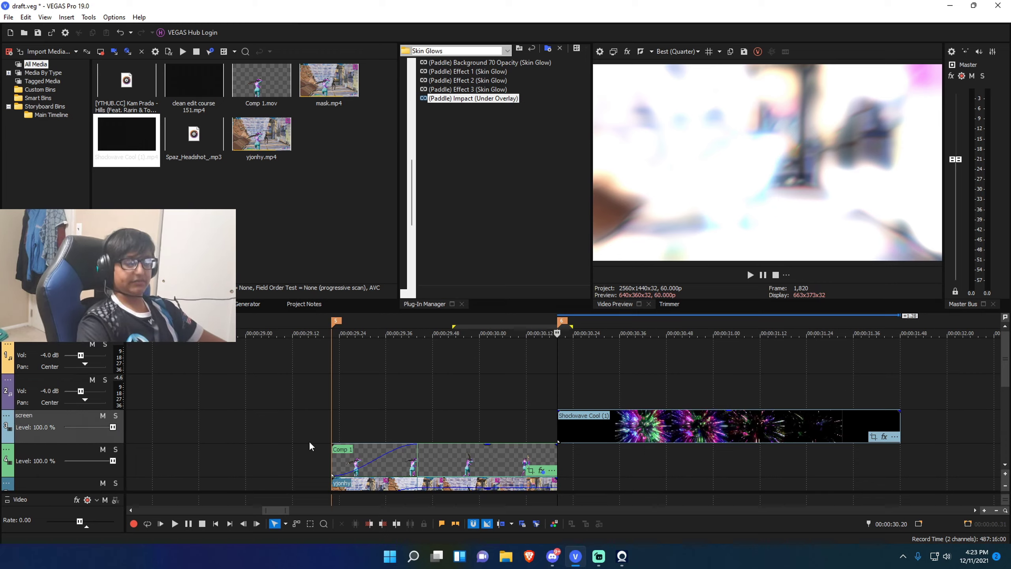
pyautogui.click(7, 417)
pyautogui.moveTo(45, 351)
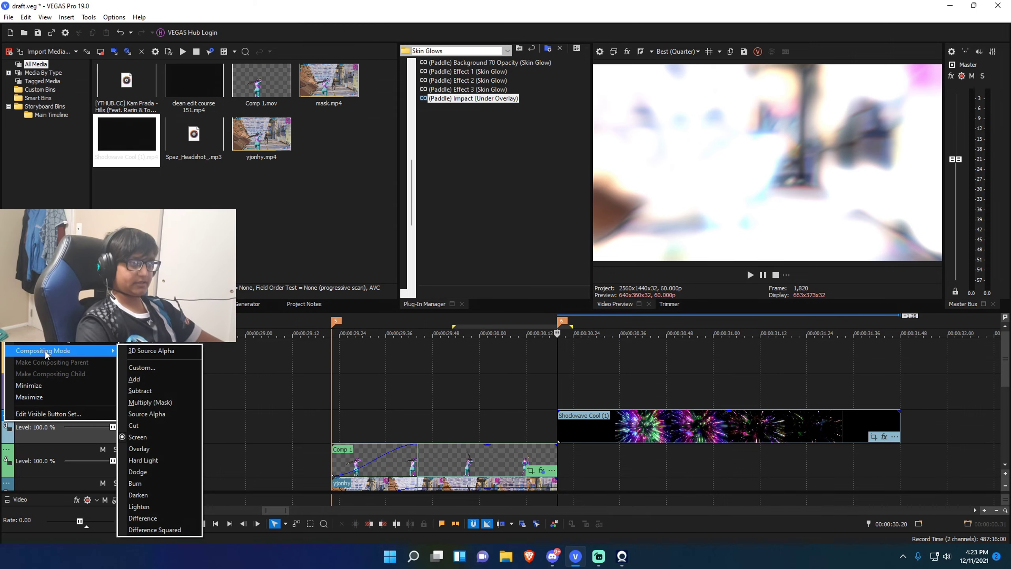
pyautogui.click(563, 370)
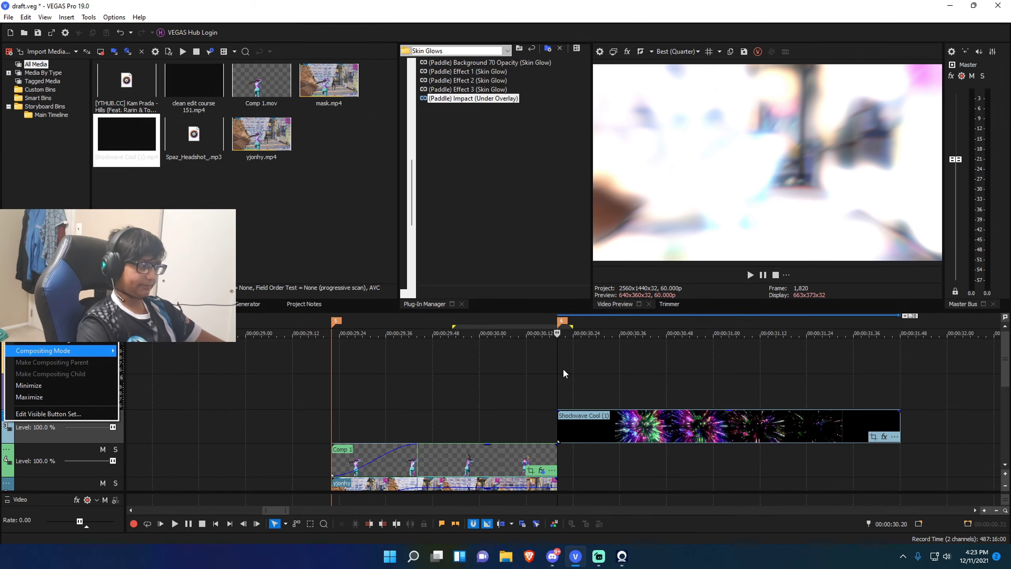
# Step: Trim the blank opening off the Shockwave Cool (1) clip so its burst starts at marker 6, and scrub through it
pyautogui.click(558, 381)
pyautogui.moveTo(559, 380); pyautogui.dragTo(585, 388)
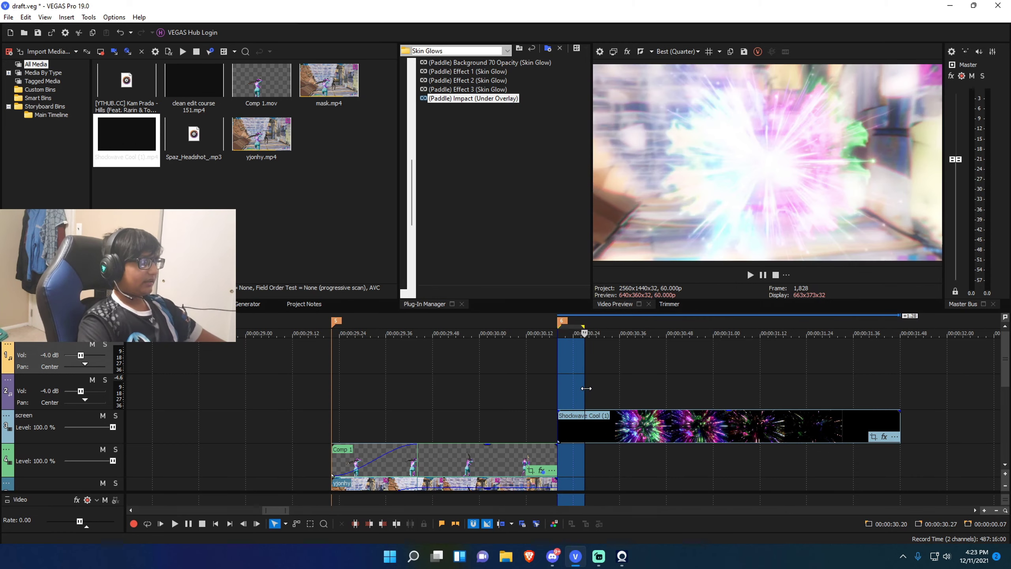
pyautogui.press('space')
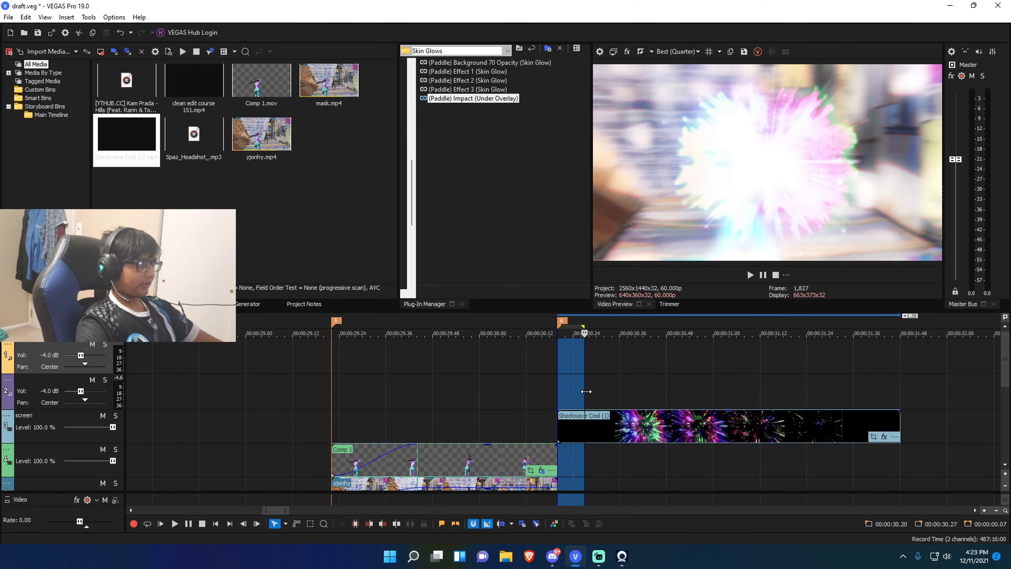
pyautogui.click(580, 393)
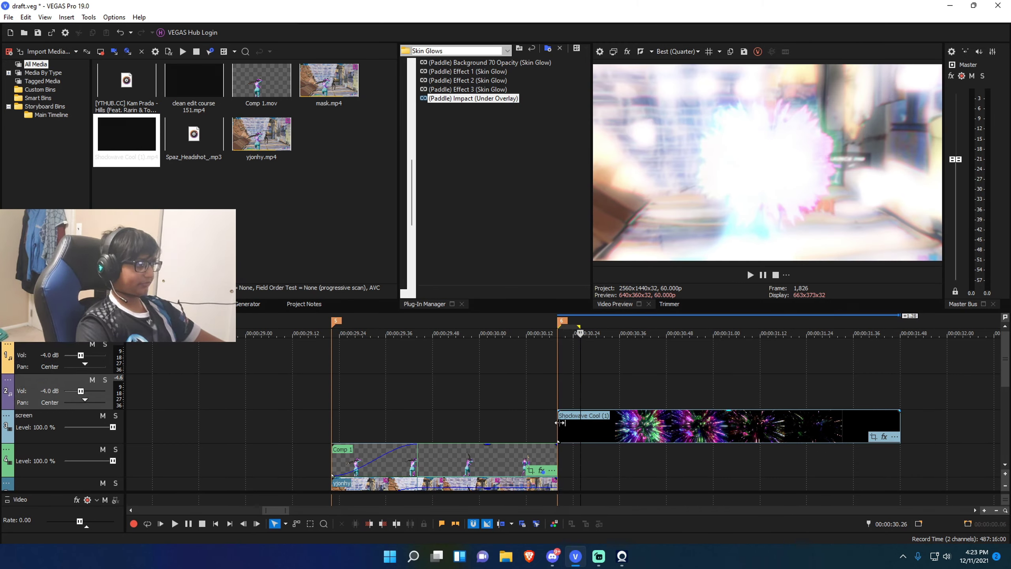
pyautogui.moveTo(560, 423); pyautogui.dragTo(584, 426)
pyautogui.moveTo(522, 384)
pyautogui.mouseDown()
pyautogui.moveTo(801, 384)
pyautogui.moveTo(557, 394)
pyautogui.moveTo(612, 409)
pyautogui.moveTo(715, 396)
pyautogui.mouseUp()
pyautogui.click(697, 394)
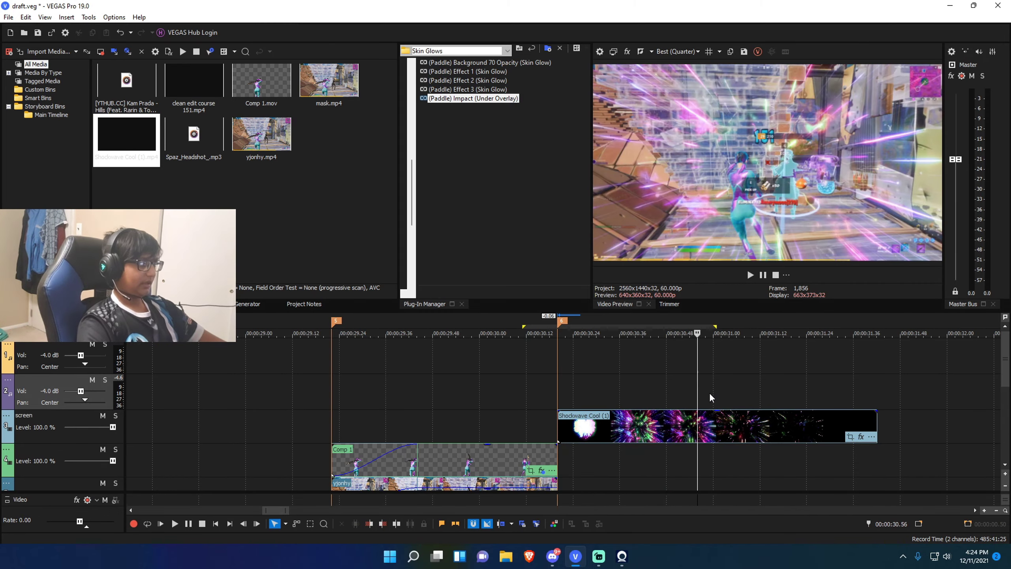
# Step: Split the shockwave clip at 00:00:31.00 and delete the part after it
pyautogui.click(710, 396)
pyautogui.scroll(-2, 717, 382)
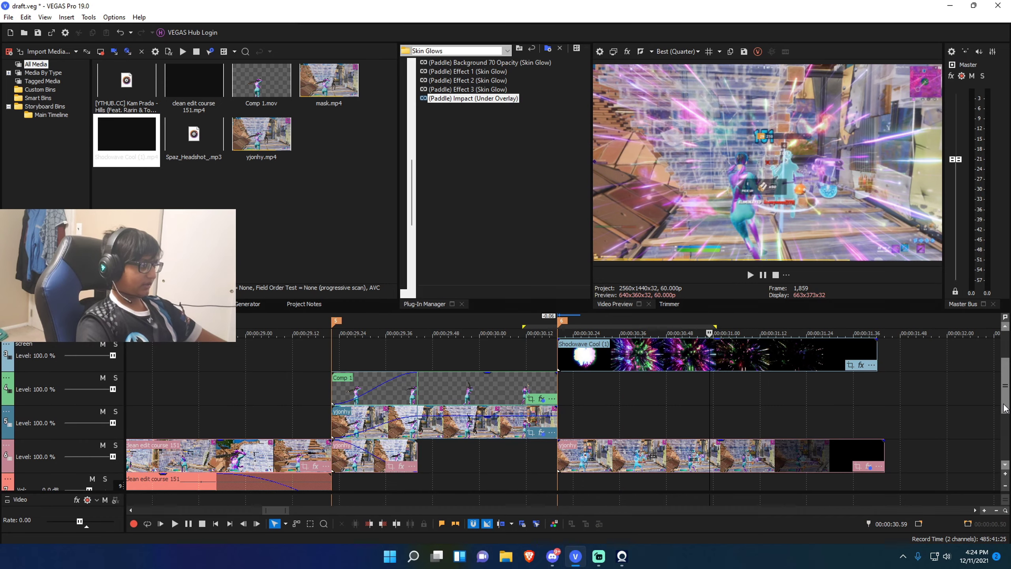
pyautogui.click(717, 363)
pyautogui.moveTo(703, 379); pyautogui.dragTo(712, 379)
pyautogui.click(713, 378)
pyautogui.click(712, 356)
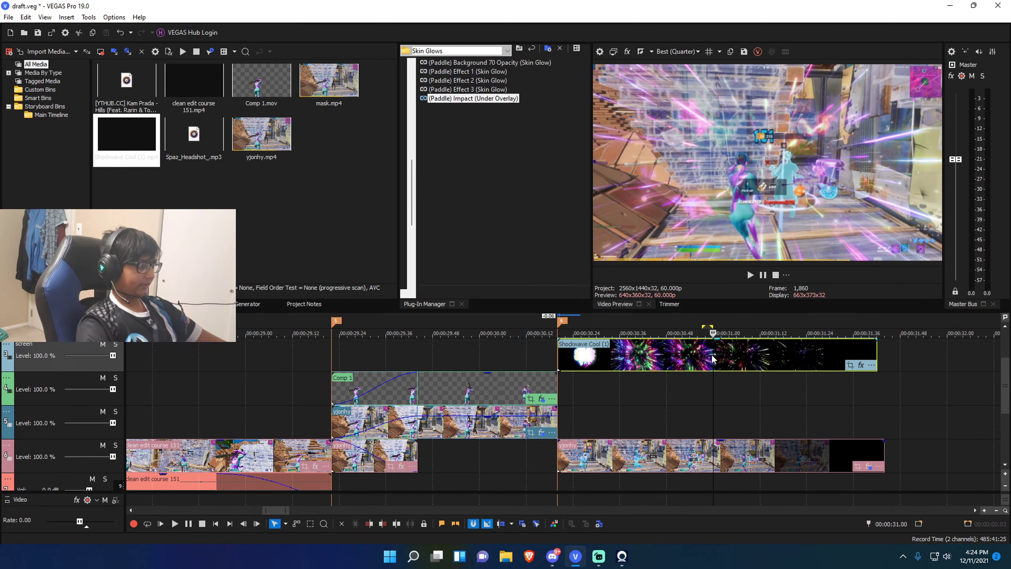
pyautogui.press('s')
pyautogui.press('Delete')
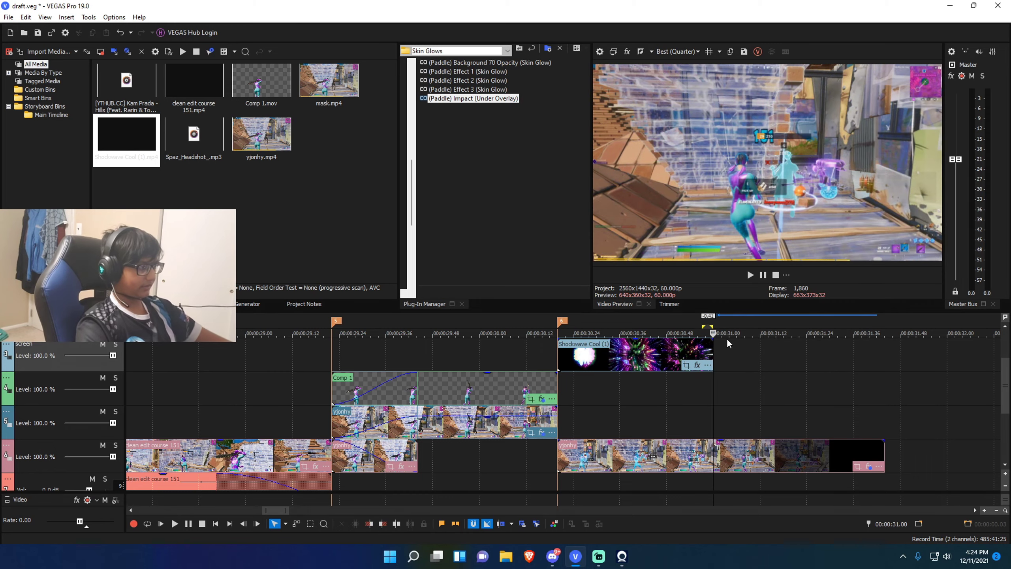
# Step: Add a fade-out over most of the shockwave clip's length and save the project
pyautogui.moveTo(712, 339); pyautogui.dragTo(585, 345)
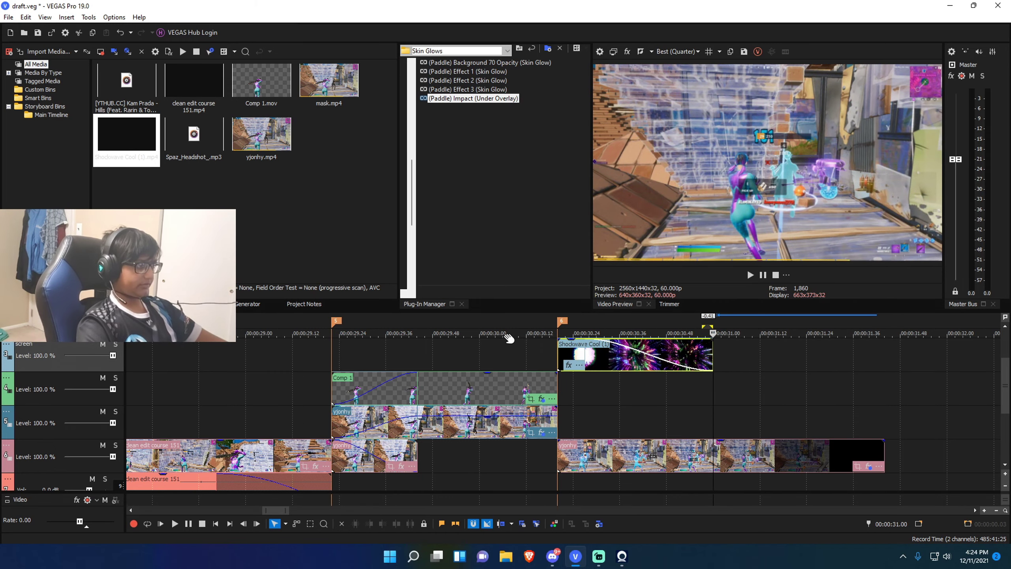
pyautogui.moveTo(502, 339); pyautogui.dragTo(687, 350)
pyautogui.hotkey('ctrl', 's')
# Step: Play back the skin glow, impact and shockwave around marker 6
pyautogui.moveTo(973, 402); pyautogui.dragTo(474, 418)
pyautogui.click(750, 276)
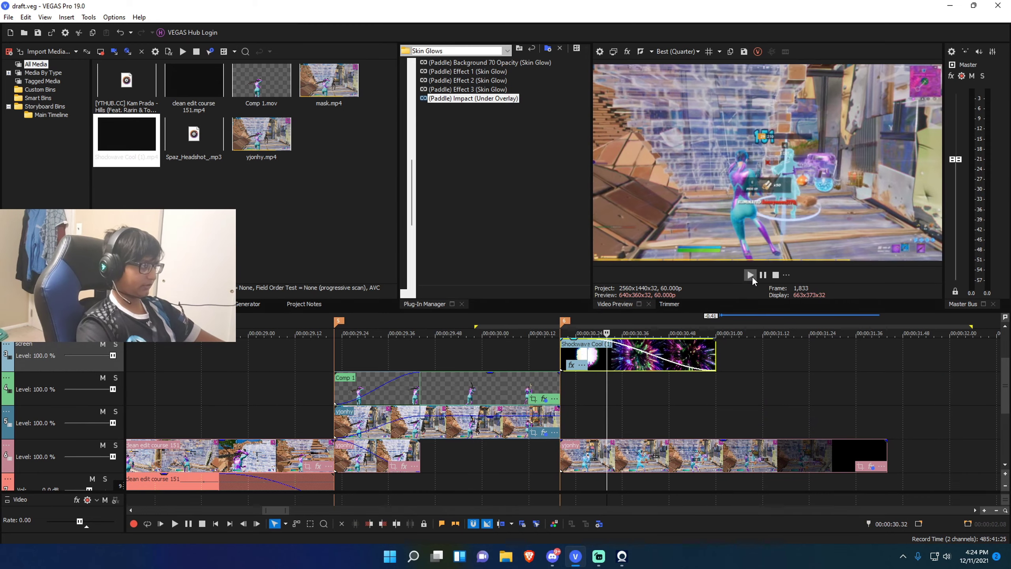
pyautogui.press('space')
pyautogui.moveTo(525, 347); pyautogui.dragTo(673, 360)
pyautogui.click(623, 414)
# Step: Add the Kam Prada - Hills song from the project media to track 1
pyautogui.scroll(-2, 655, 416)
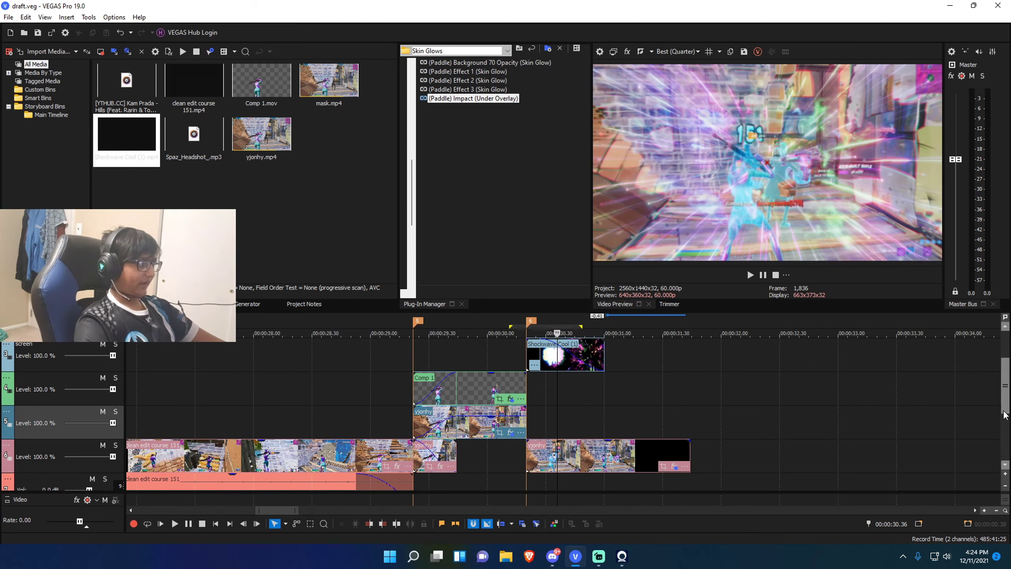
pyautogui.scroll(1, 1006, 414)
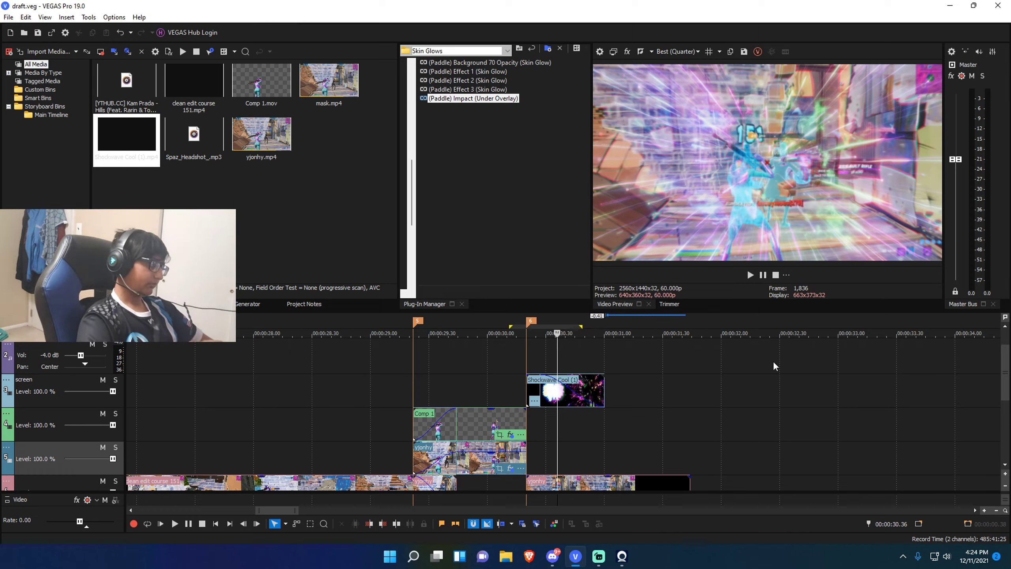
pyautogui.scroll(1, 1005, 374)
pyautogui.click(526, 374)
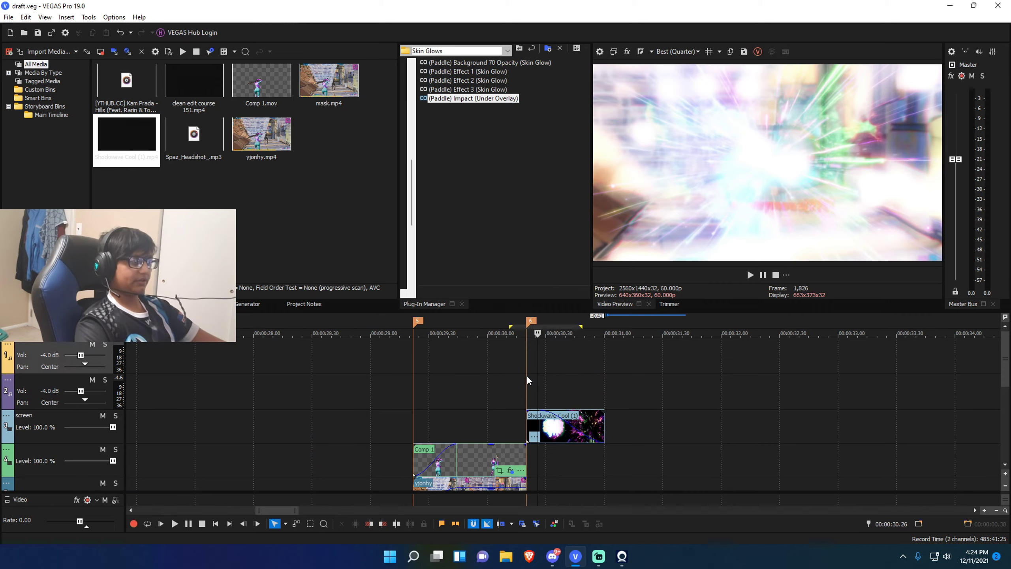
pyautogui.moveTo(127, 84); pyautogui.dragTo(511, 358)
pyautogui.click(511, 358)
# Step: Listen for the song's drop, split the audio there near 00:00:52.12 and delete the part before it
pyautogui.scroll(6, 517, 361)
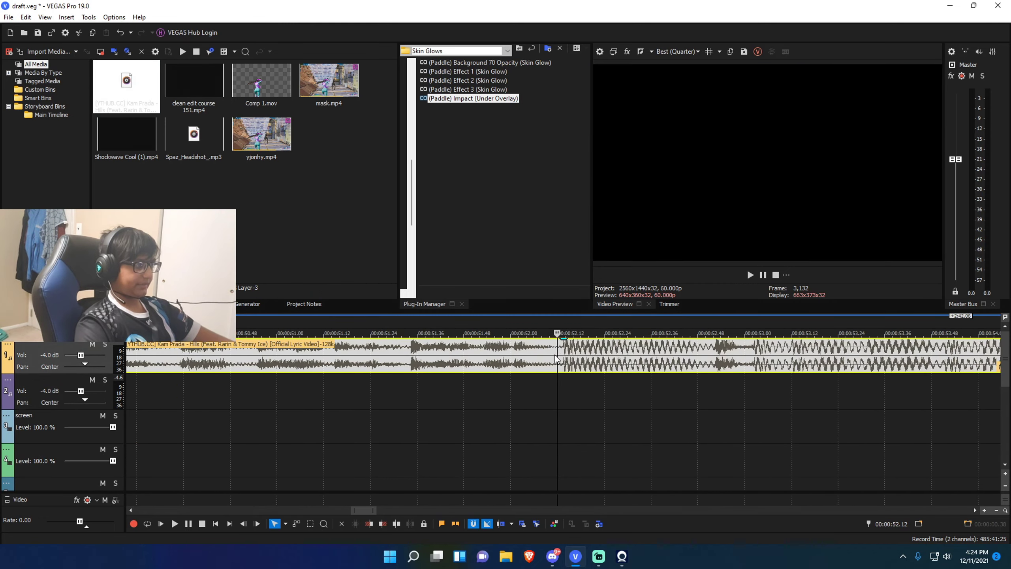
pyautogui.click(471, 392)
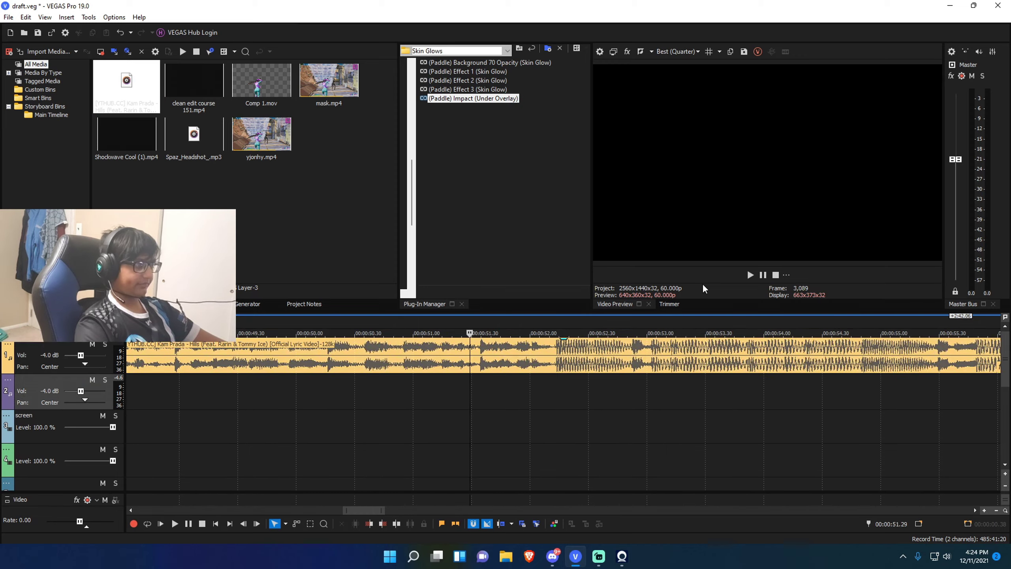
pyautogui.click(763, 275)
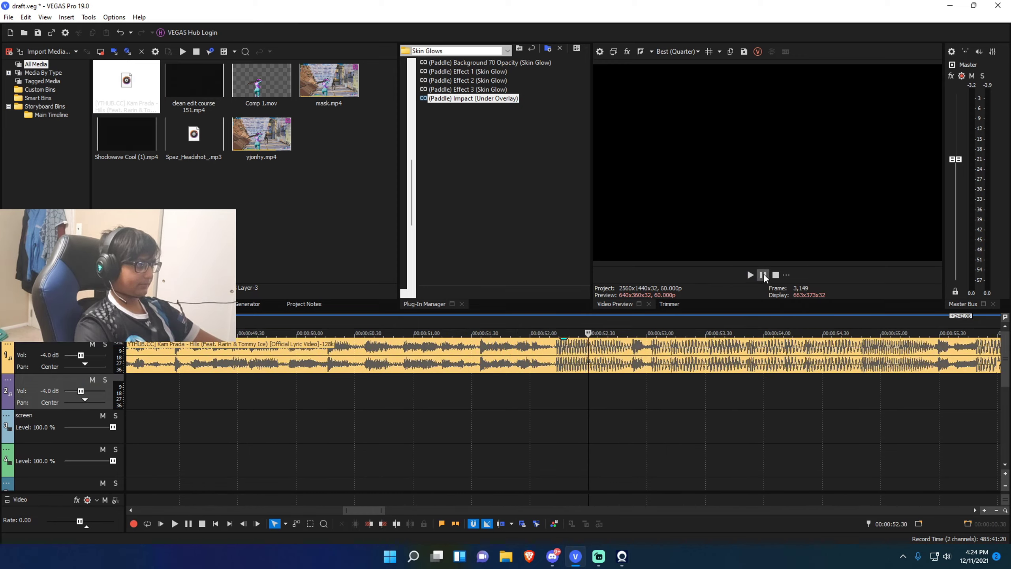
pyautogui.click(556, 367)
pyautogui.scroll(5, 562, 364)
pyautogui.press('s')
pyautogui.click(495, 358)
pyautogui.press('Delete')
# Step: Move the trimmed song back along track 1 so that its drop starts at marker 6
pyautogui.scroll(-10, 517, 362)
pyautogui.scroll(-4, 528, 361)
pyautogui.moveTo(567, 366); pyautogui.dragTo(463, 367)
pyautogui.click(278, 393)
pyautogui.scroll(8, 661, 379)
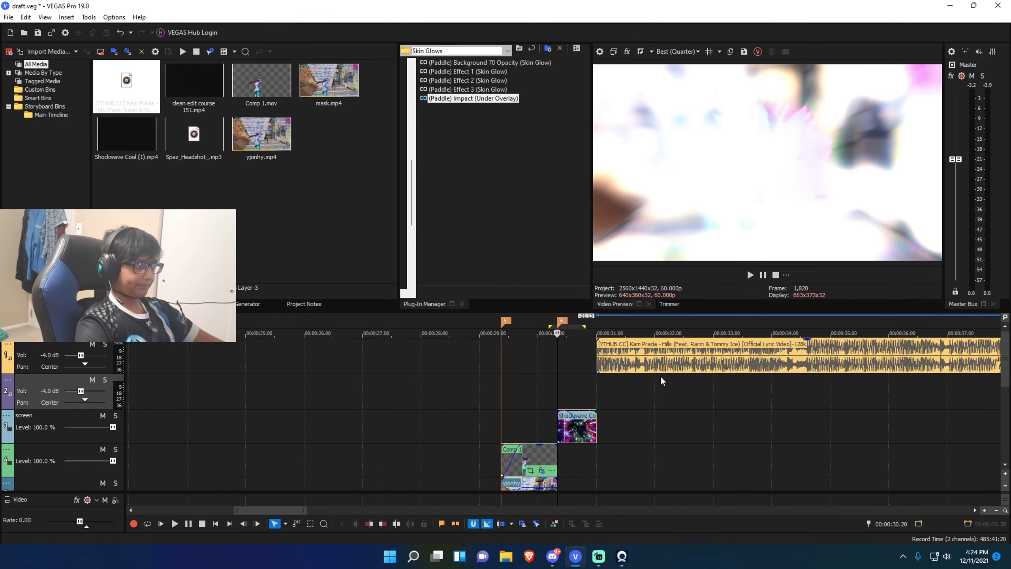
pyautogui.moveTo(681, 355); pyautogui.dragTo(628, 360)
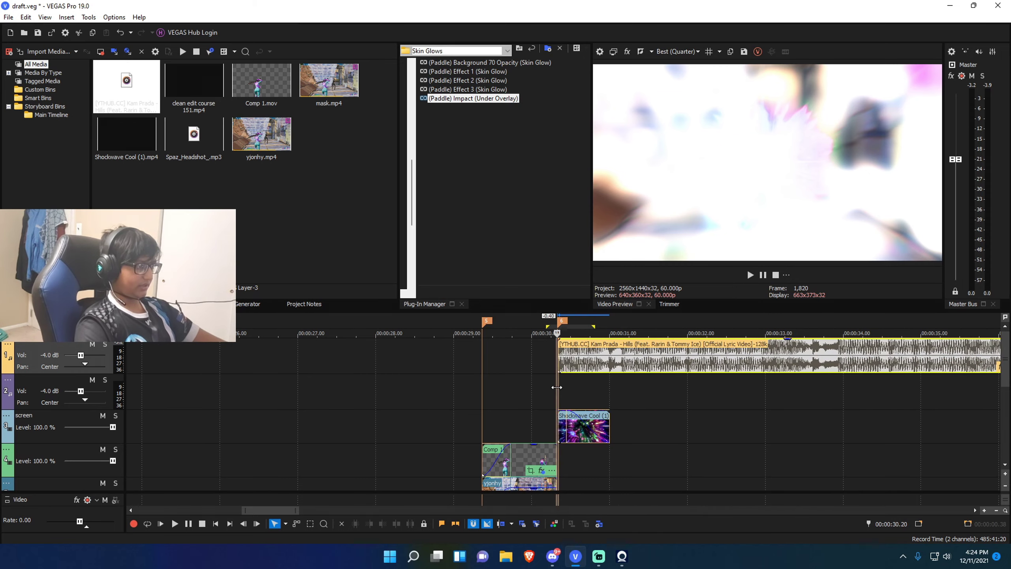
# Step: Extend the start of the song event on track 1 back to about 1.5 seconds before marker 6
pyautogui.scroll(5, 557, 387)
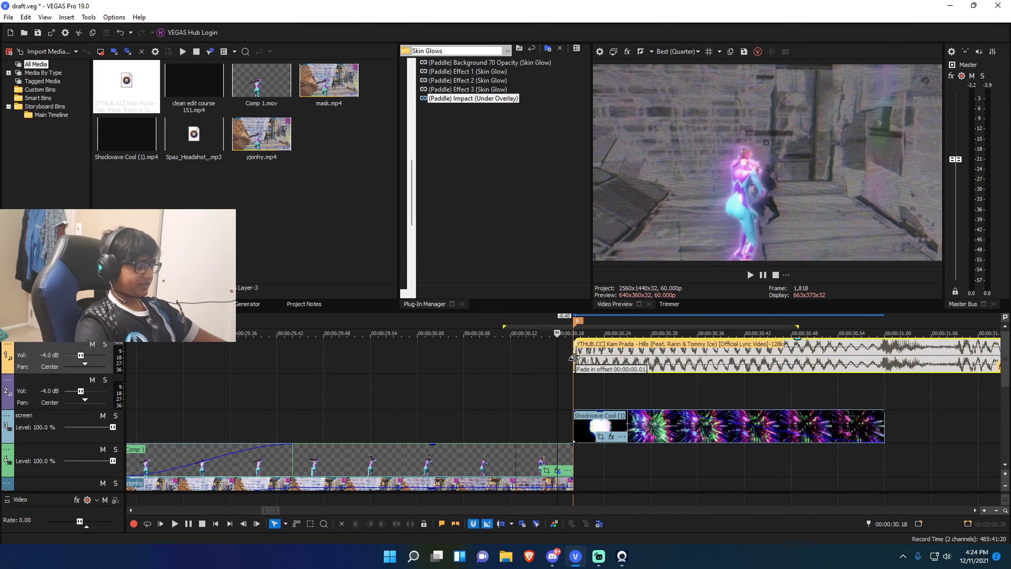
pyautogui.scroll(-4, 563, 383)
pyautogui.click(559, 390)
pyautogui.scroll(-2, 557, 363)
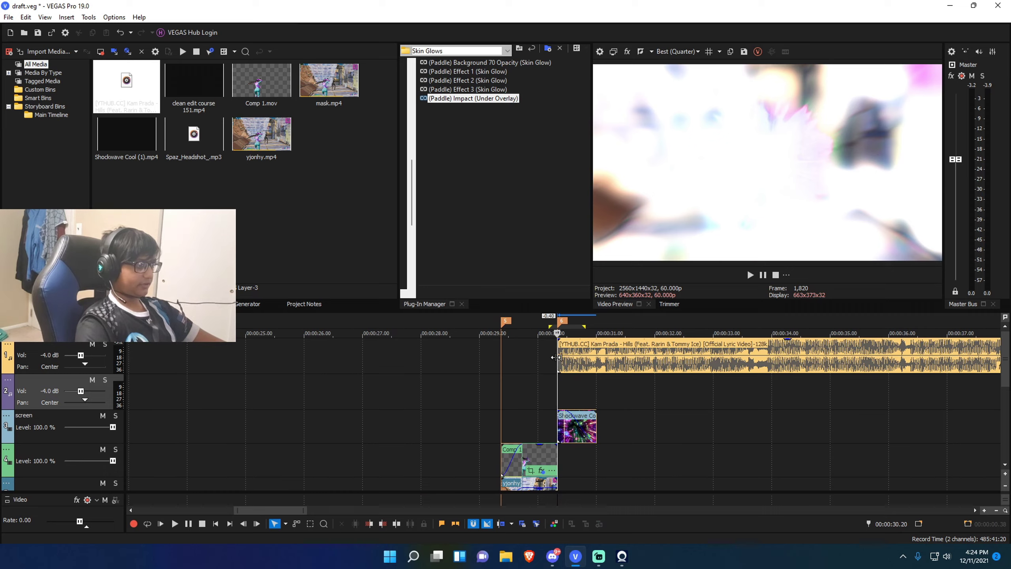
pyautogui.moveTo(557, 357); pyautogui.dragTo(470, 362)
pyautogui.scroll(5, 567, 358)
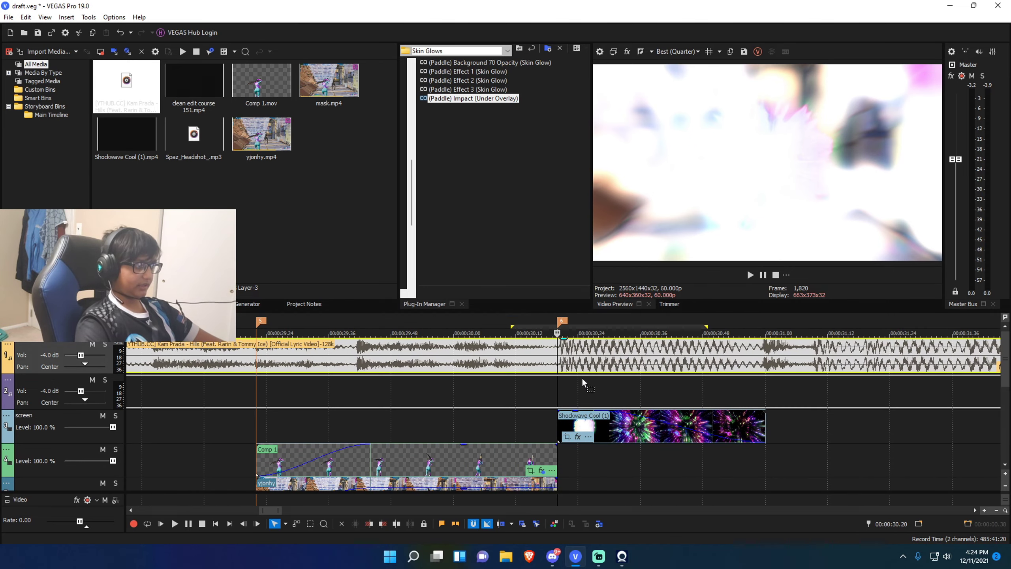
# Step: Move the song down to track 2 and split it at the drop on marker 6
pyautogui.moveTo(581, 359); pyautogui.dragTo(579, 393)
pyautogui.scroll(4, 592, 395)
pyautogui.scroll(-2, 579, 394)
pyautogui.press('s')
pyautogui.click(527, 395)
pyautogui.scroll(-3, 521, 398)
pyautogui.click(504, 407)
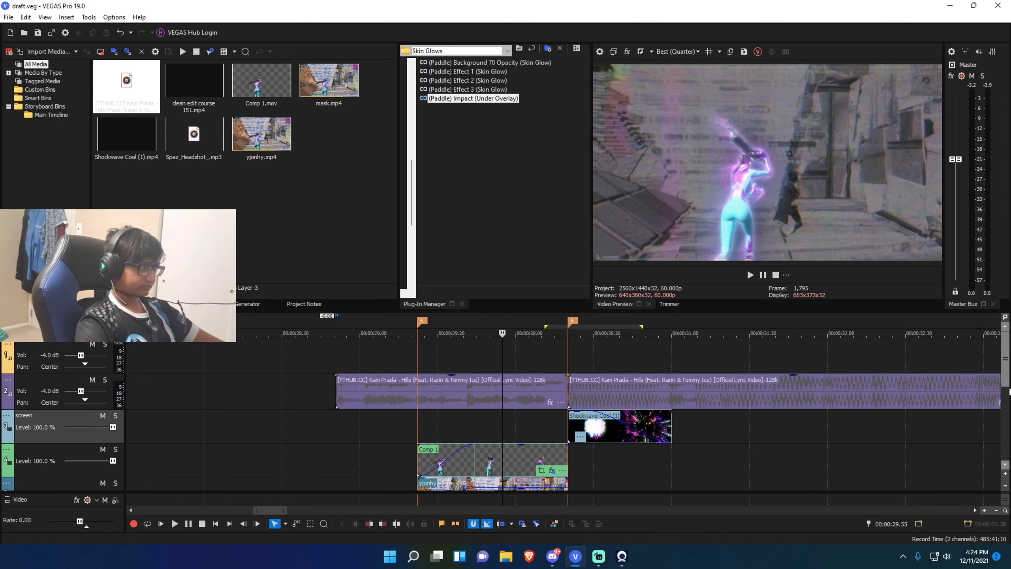
# Step: Shift the pre-drop section of the song about 15 frames earlier on track 2, leaving a gap before marker 6, and save the project
pyautogui.scroll(4, 744, 412)
pyautogui.click(820, 396)
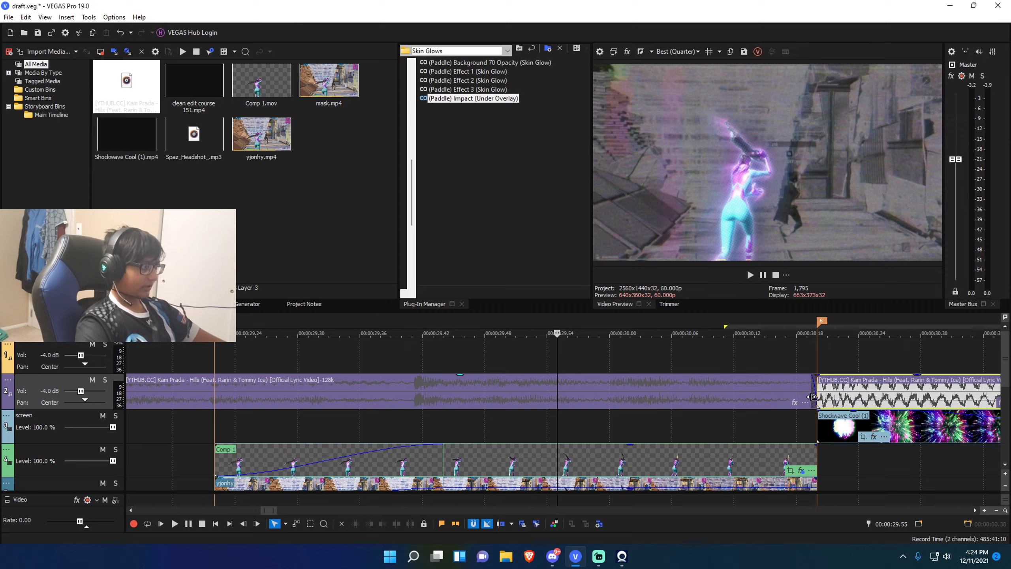
pyautogui.click(805, 394)
pyautogui.scroll(-3, 588, 408)
pyautogui.moveTo(592, 394); pyautogui.dragTo(534, 407)
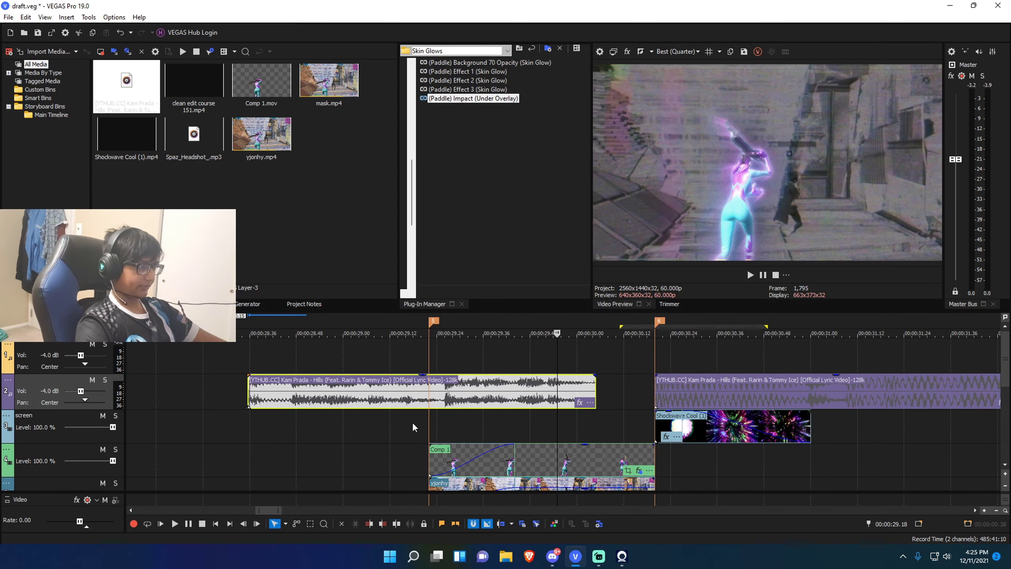
pyautogui.click(425, 421)
pyautogui.scroll(-2, 431, 421)
pyautogui.hotkey('ctrl', 's')
# Step: Extend the start of the pre-drop song section back to where the clean edit course 151 clip begins, near 00:00:26.26
pyautogui.moveTo(1003, 374); pyautogui.dragTo(1001, 400)
pyautogui.scroll(1, 1003, 403)
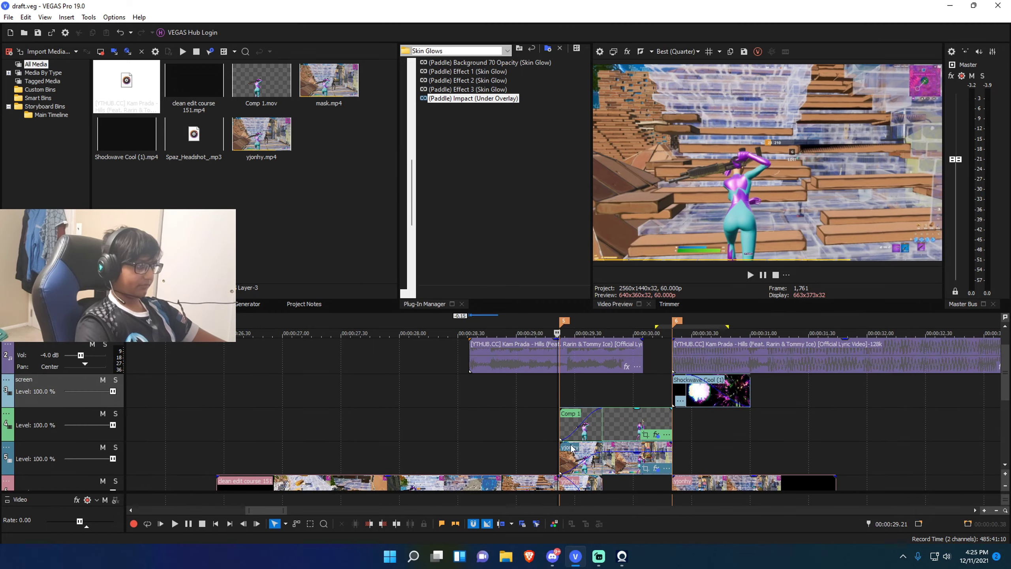
pyautogui.click(237, 458)
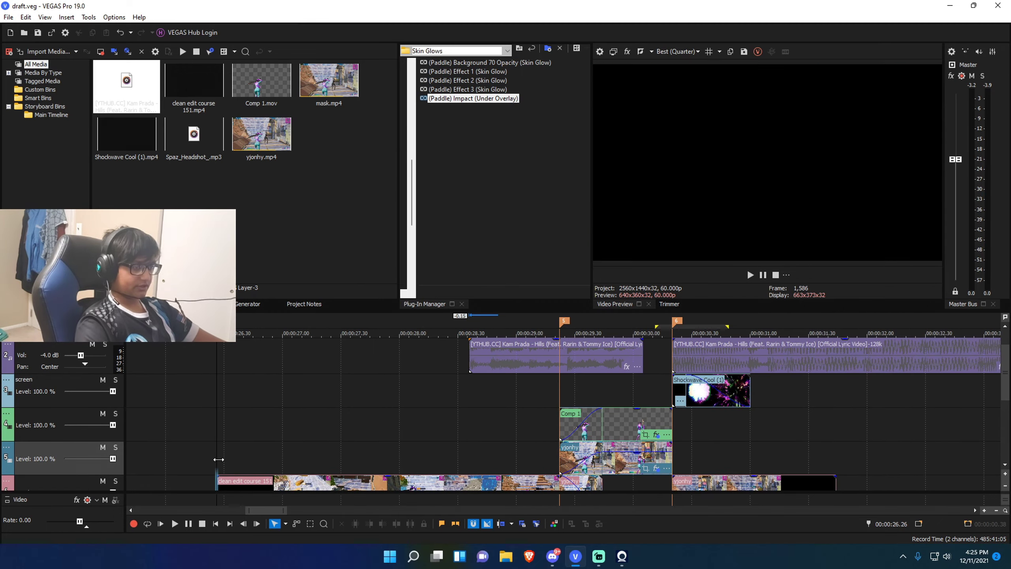
pyautogui.moveTo(218, 461)
pyautogui.mouseDown()
pyautogui.moveTo(255, 459)
pyautogui.moveTo(226, 462)
pyautogui.moveTo(217, 476)
pyautogui.mouseUp()
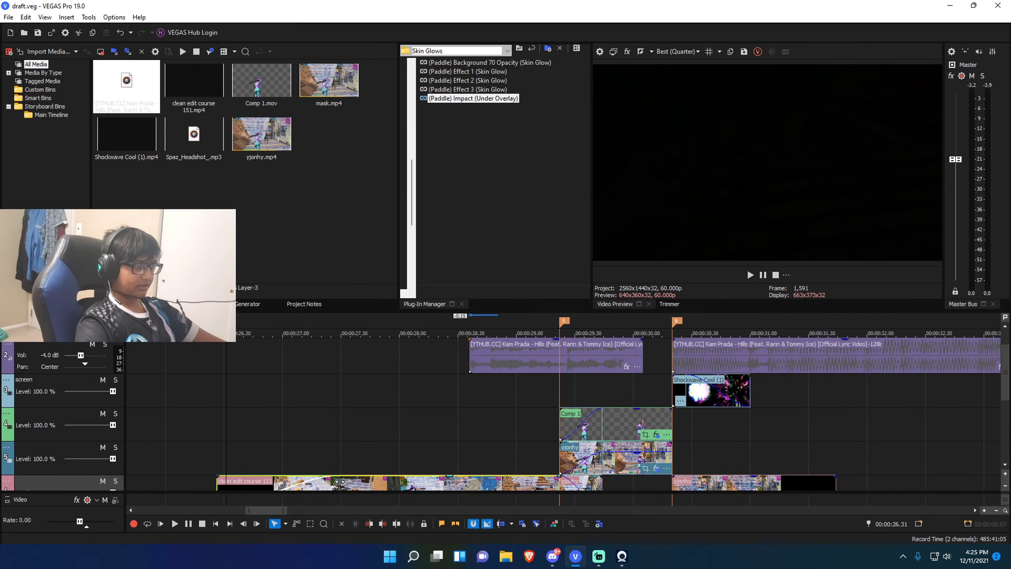
pyautogui.moveTo(467, 365); pyautogui.dragTo(221, 375)
# Step: Add a long fade-in to the start of the pre-drop song section and save the project
pyautogui.moveTo(218, 341); pyautogui.dragTo(378, 342)
pyautogui.rightClick(333, 355)
pyautogui.click(300, 392)
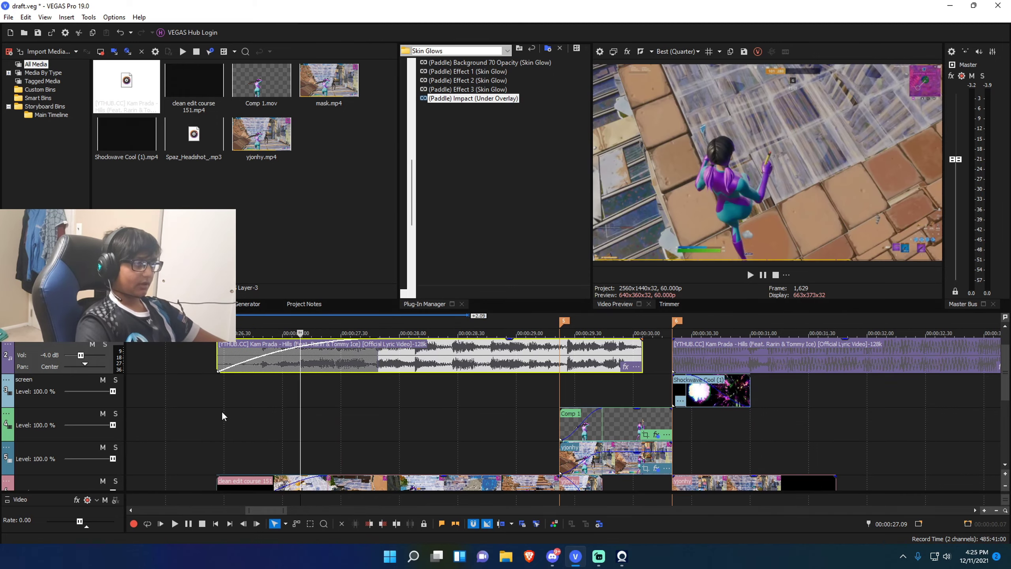
pyautogui.moveTo(221, 414); pyautogui.dragTo(372, 409)
pyautogui.click(442, 411)
pyautogui.hotkey('ctrl', 's')
# Step: Insert a new audio track at the top of the track list, above the song tracks
pyautogui.click(558, 389)
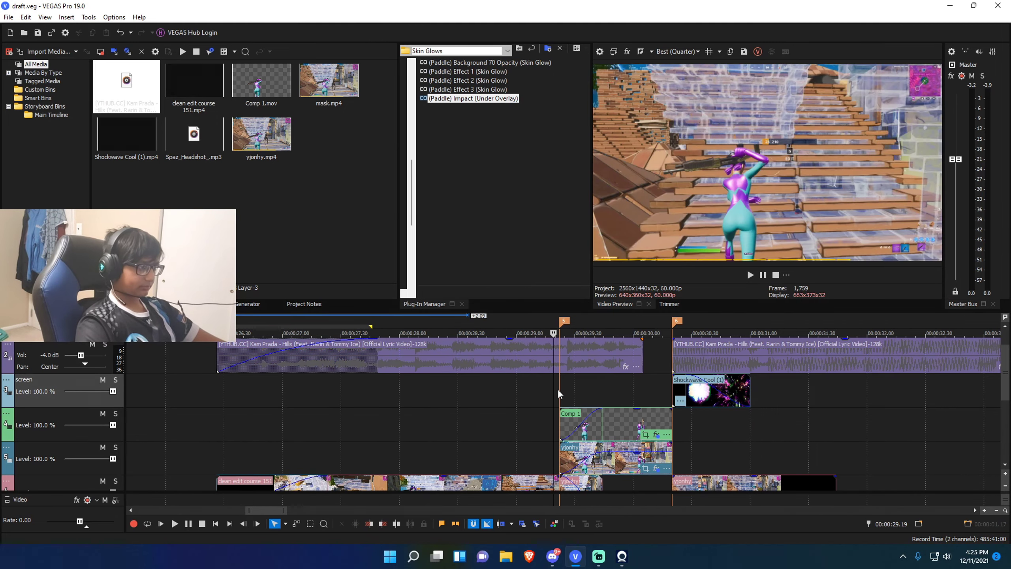
pyautogui.scroll(3, 557, 390)
pyautogui.moveTo(1005, 388); pyautogui.dragTo(1007, 374)
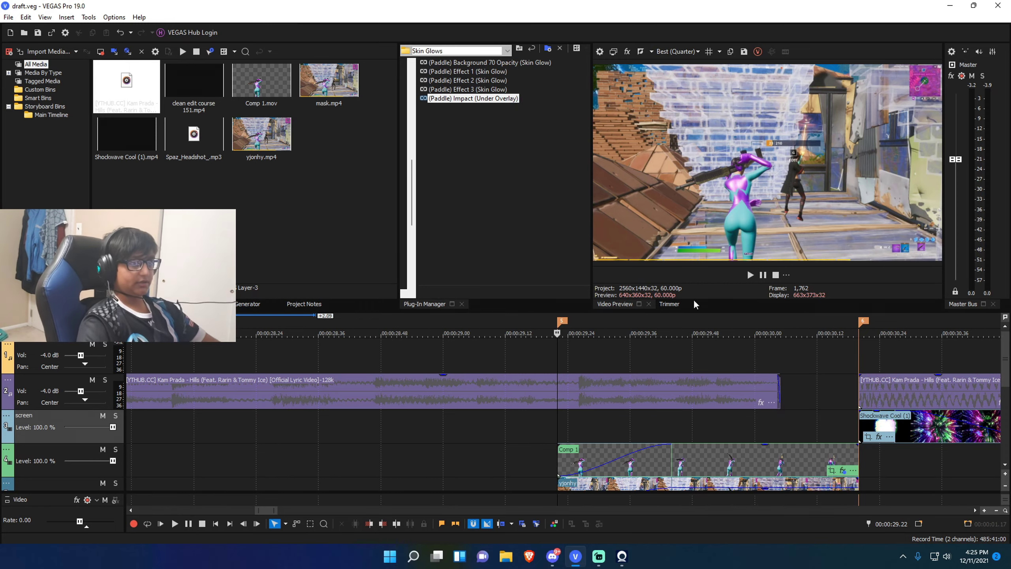
pyautogui.rightClick(48, 355)
pyautogui.click(84, 139)
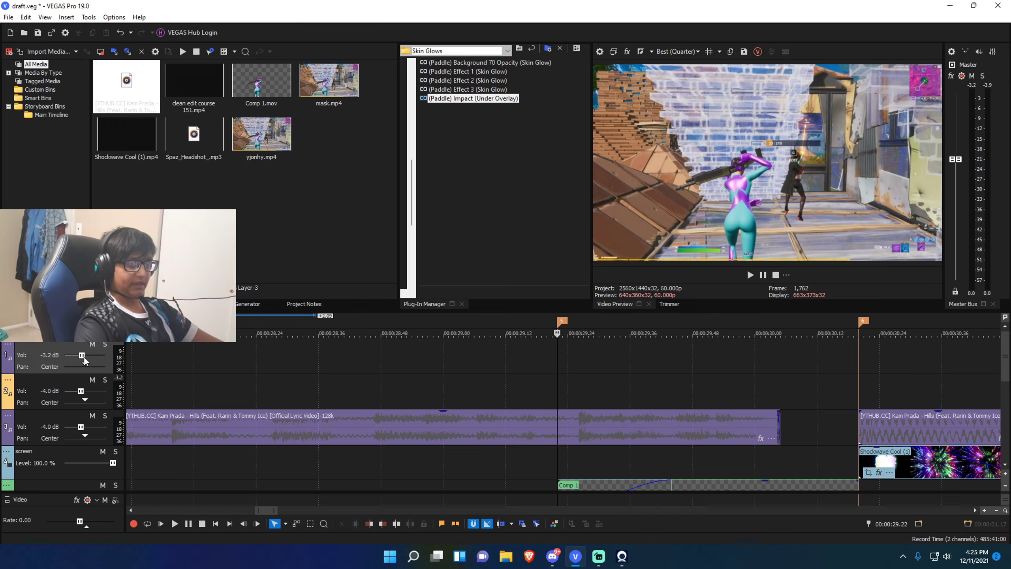
pyautogui.click(562, 466)
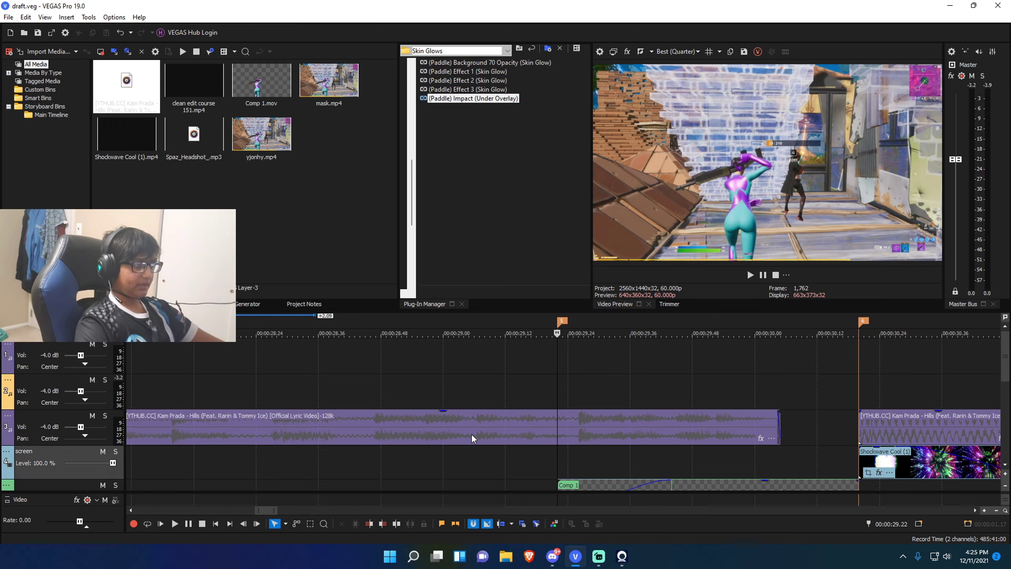
# Step: Add the Reverb effect to the new audio track 1 and apply its Cathedral preset
pyautogui.click(8, 345)
pyautogui.click(41, 405)
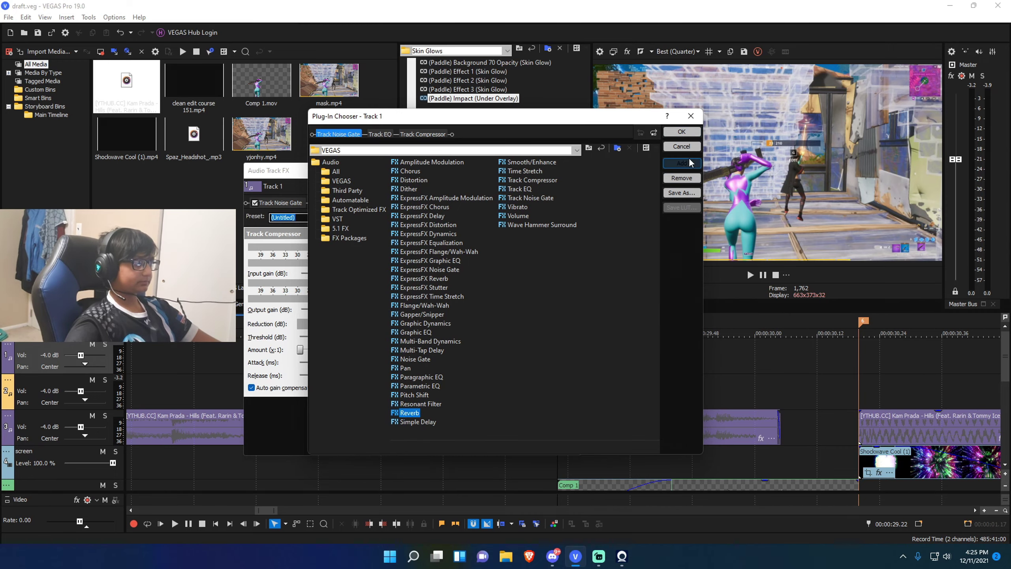
pyautogui.click(688, 160)
pyautogui.click(689, 133)
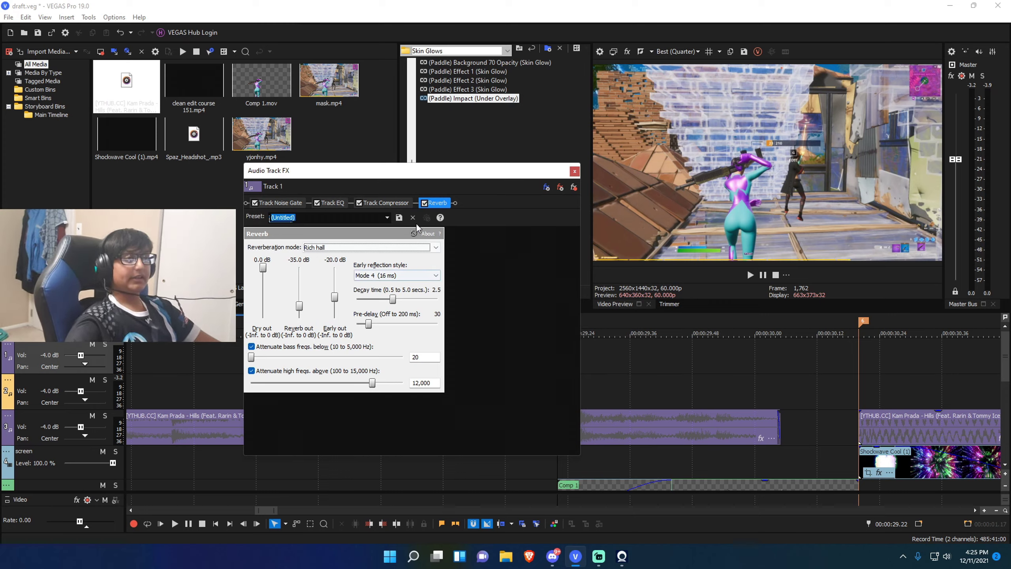
pyautogui.click(387, 218)
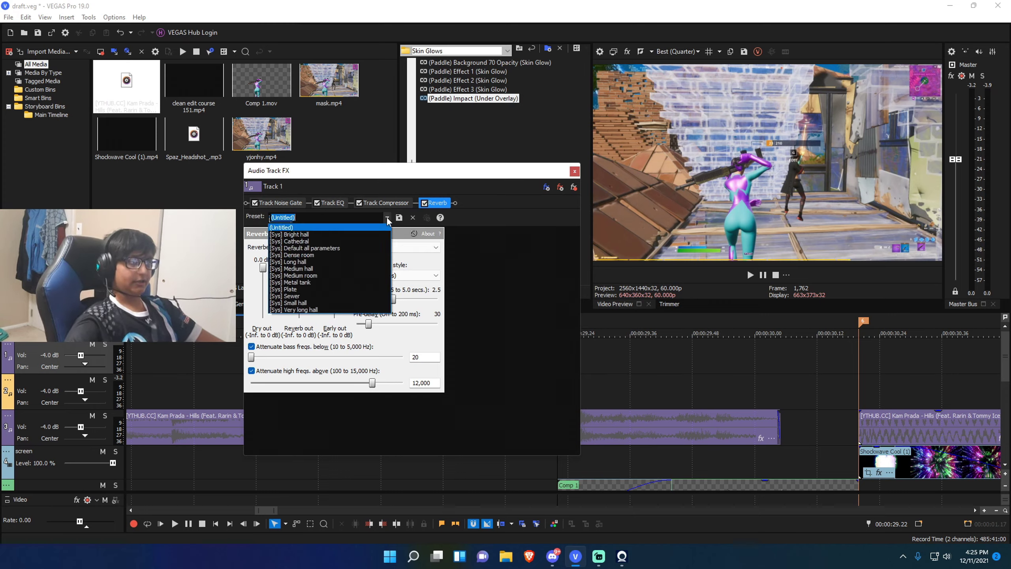
pyautogui.click(351, 241)
pyautogui.click(573, 172)
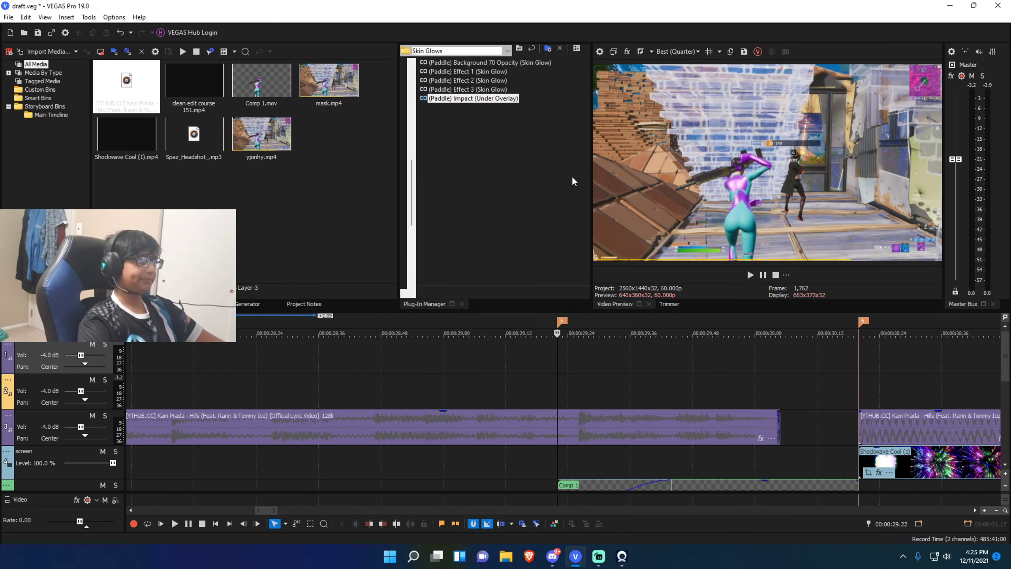
# Step: Split the pre-drop song section on track 3 at marker 5, 00:00:29.22
pyautogui.click(556, 423)
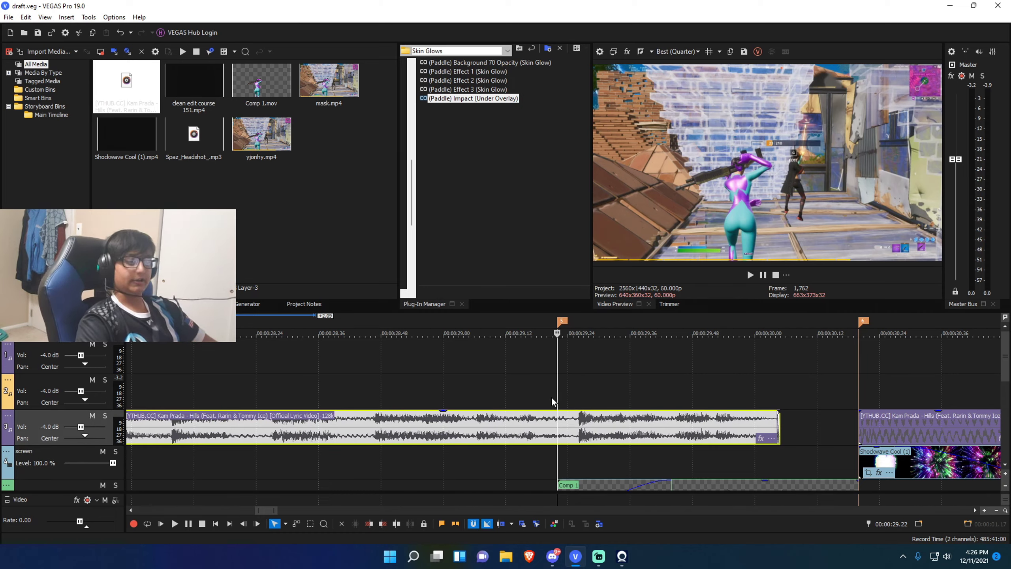
pyautogui.press('s')
pyautogui.click(589, 389)
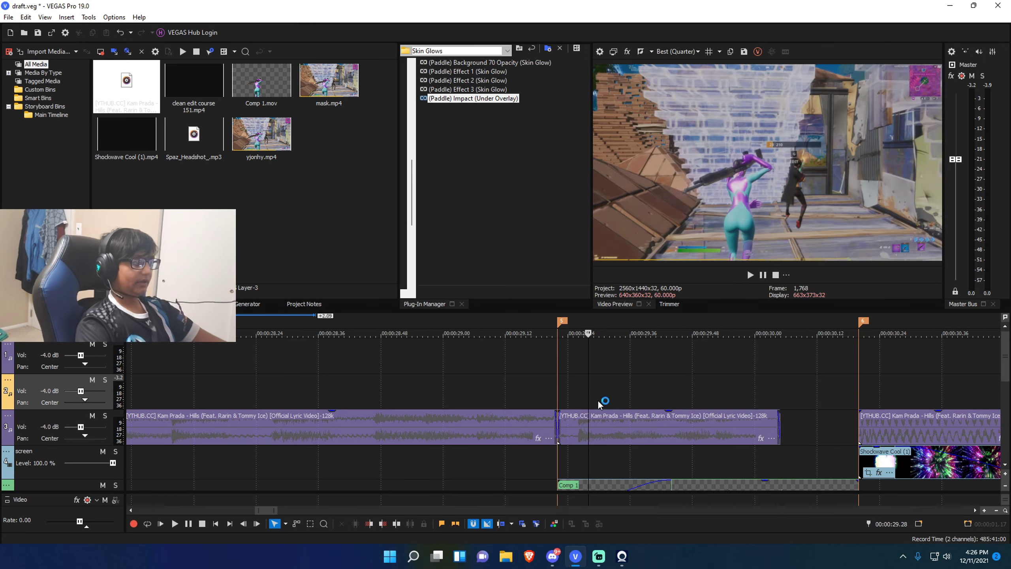
pyautogui.click(556, 447)
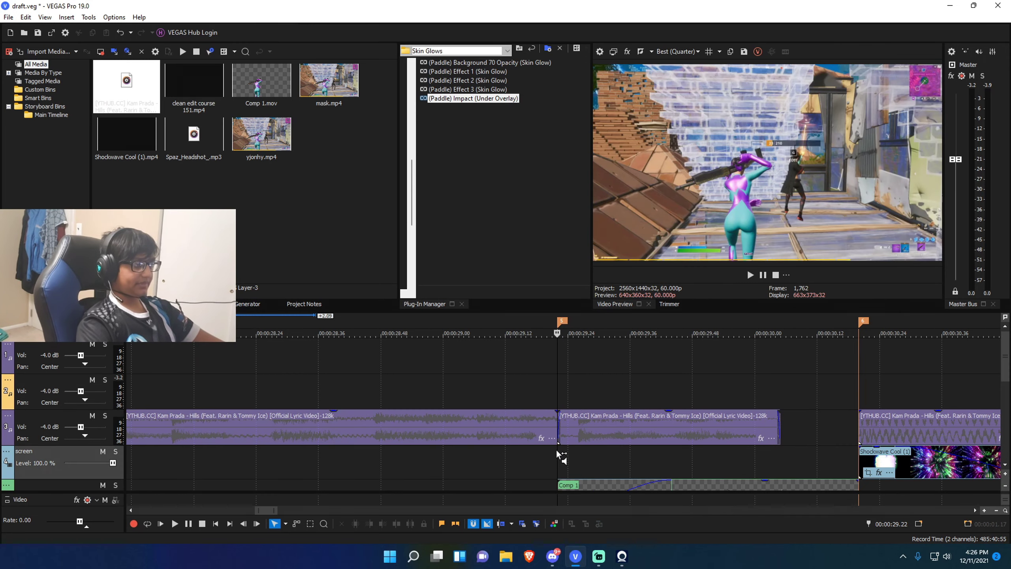
# Step: Move the song piece after marker 5 up to reverb track 1 and fade it out over its whole 00:00:00.43 length
pyautogui.moveTo(588, 437); pyautogui.dragTo(584, 357)
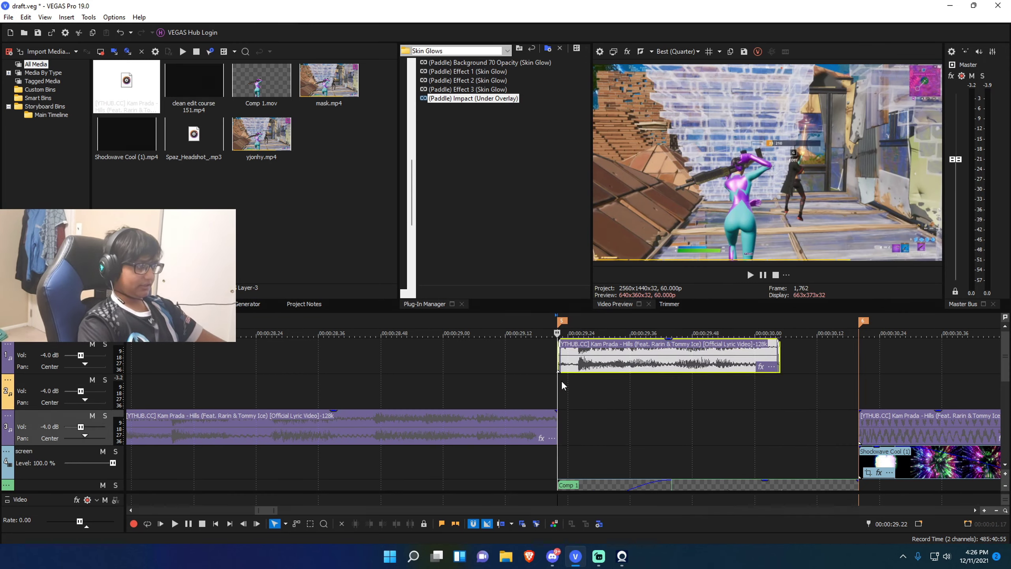
pyautogui.click(561, 380)
pyautogui.moveTo(777, 346); pyautogui.dragTo(501, 365)
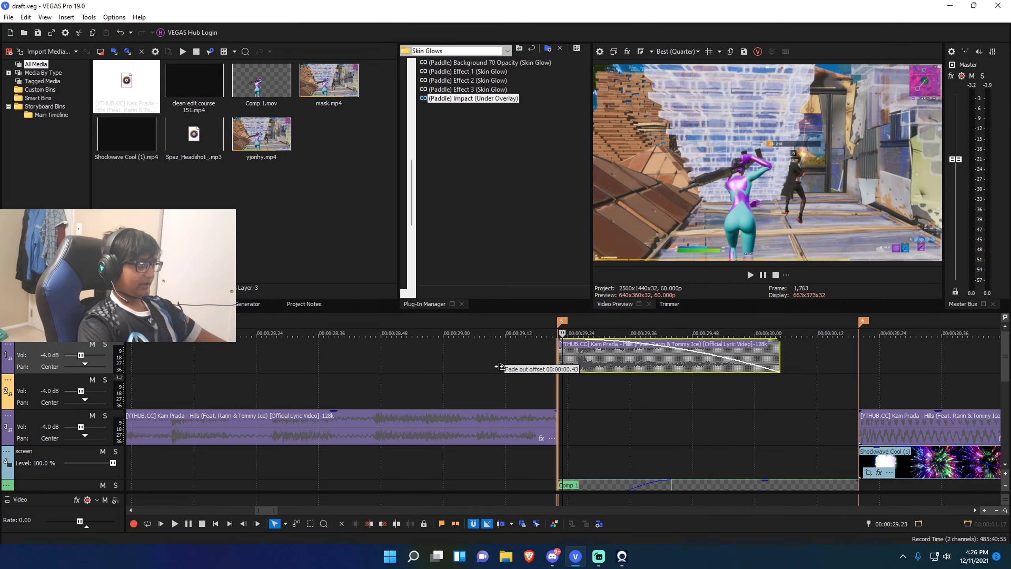
pyautogui.moveTo(387, 385); pyautogui.dragTo(862, 366)
# Step: Extend the drop section's start 5 frames before marker 6 and give it a fade-in up to the marker with the slow fade curve
pyautogui.click(858, 382)
pyautogui.scroll(3, 538, 432)
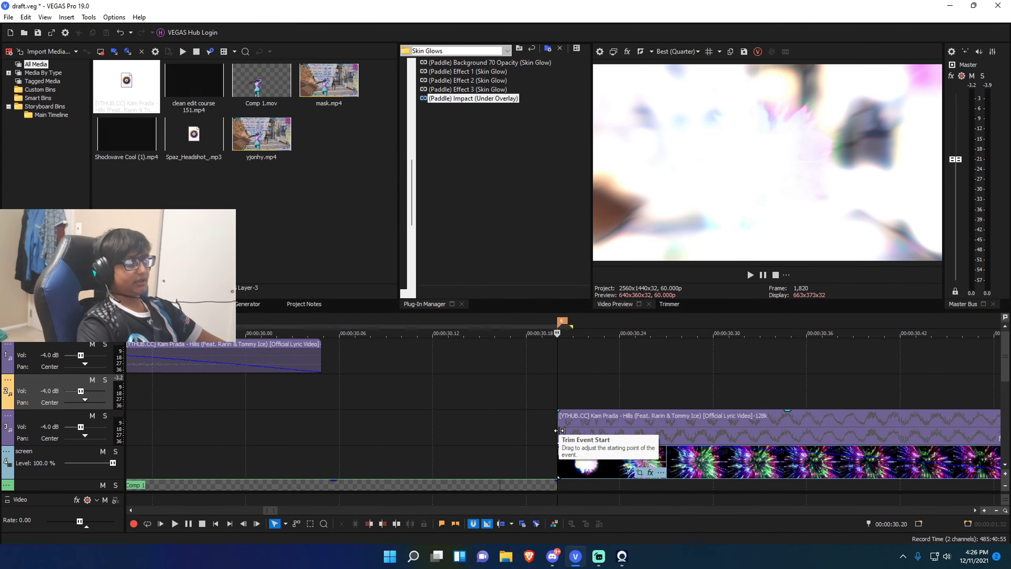
pyautogui.moveTo(559, 430)
pyautogui.mouseDown()
pyautogui.moveTo(483, 441)
pyautogui.moveTo(528, 412)
pyautogui.moveTo(613, 412)
pyautogui.moveTo(555, 412)
pyautogui.mouseUp()
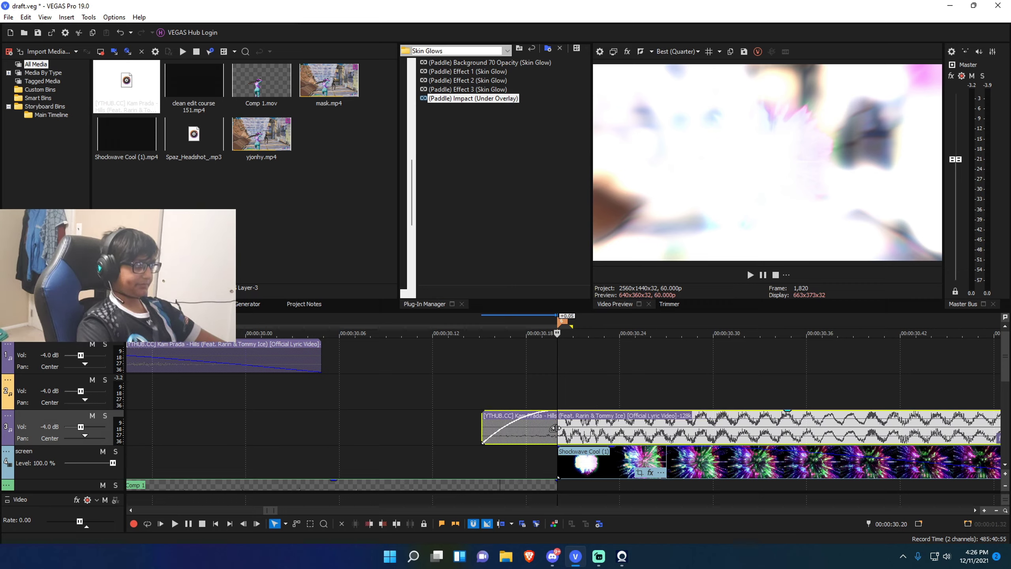
pyautogui.rightClick(530, 430)
pyautogui.moveTo(589, 94)
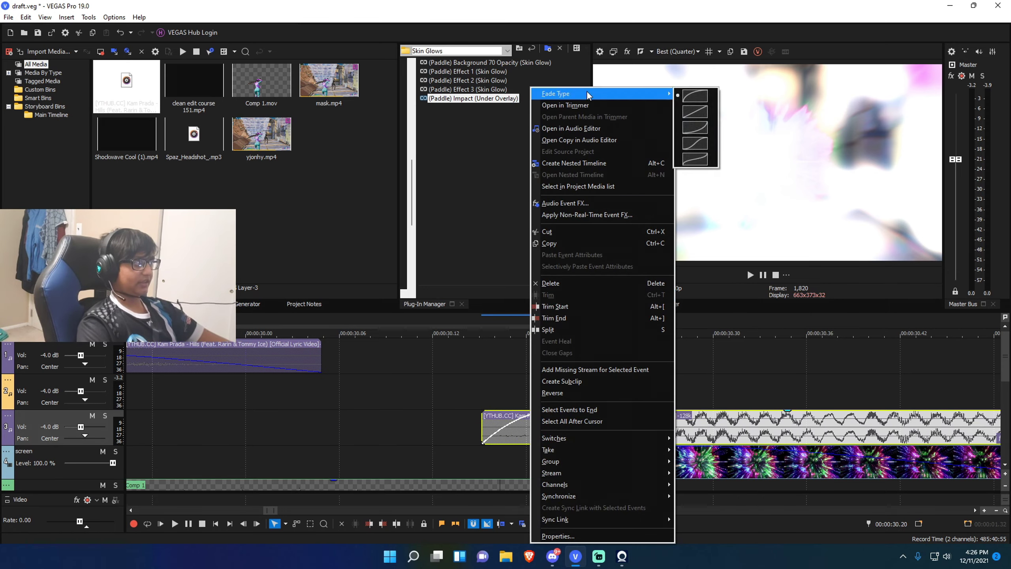
pyautogui.click(685, 128)
# Step: Save the project and check the drop section's fade-in before marker 6
pyautogui.moveTo(448, 374); pyautogui.dragTo(839, 389)
pyautogui.scroll(-4, 462, 379)
pyautogui.hotkey('ctrl', 's')
pyautogui.click(491, 392)
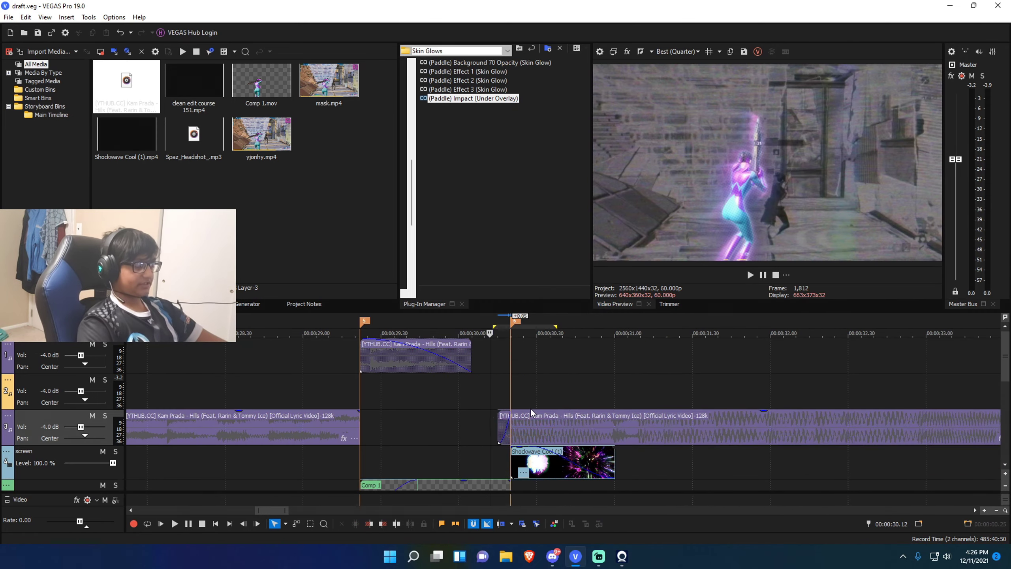
# Step: Play back the skin glow clip and the song transition between markers 5 and 6
pyautogui.scroll(-2, 527, 406)
pyautogui.moveTo(1004, 367); pyautogui.dragTo(1004, 402)
pyautogui.moveTo(450, 398); pyautogui.dragTo(523, 406)
pyautogui.click(527, 396)
pyautogui.scroll(4, 578, 388)
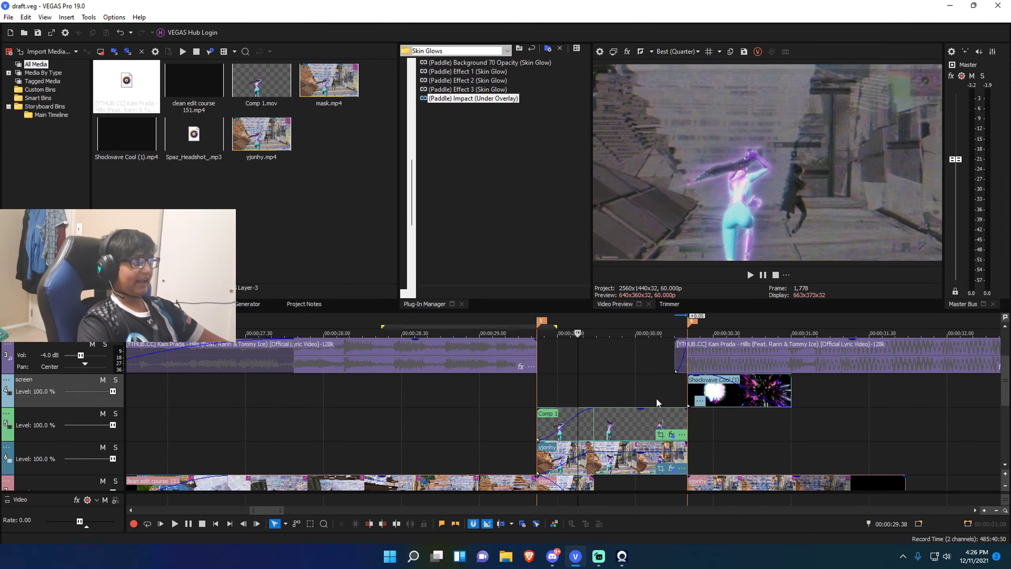
pyautogui.click(656, 397)
pyautogui.click(588, 391)
pyautogui.scroll(2, 649, 396)
pyautogui.moveTo(589, 392); pyautogui.dragTo(628, 383)
pyautogui.click(624, 387)
pyautogui.click(626, 383)
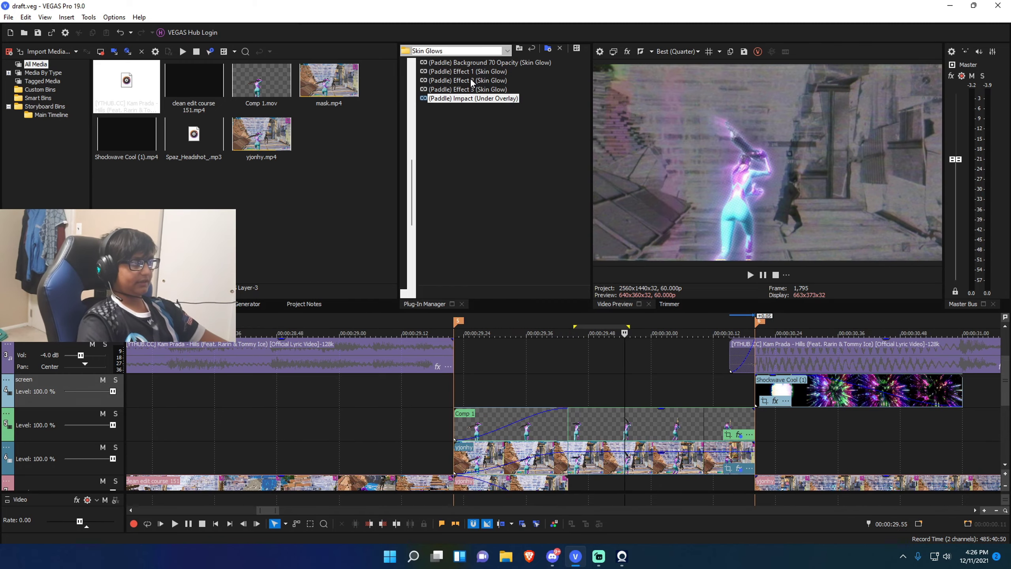
# Step: Select the (Paddle) Effect 2 (Skin Glow) preset and review the gameplay before marker 5 from around 00:00:27.56
pyautogui.click(471, 81)
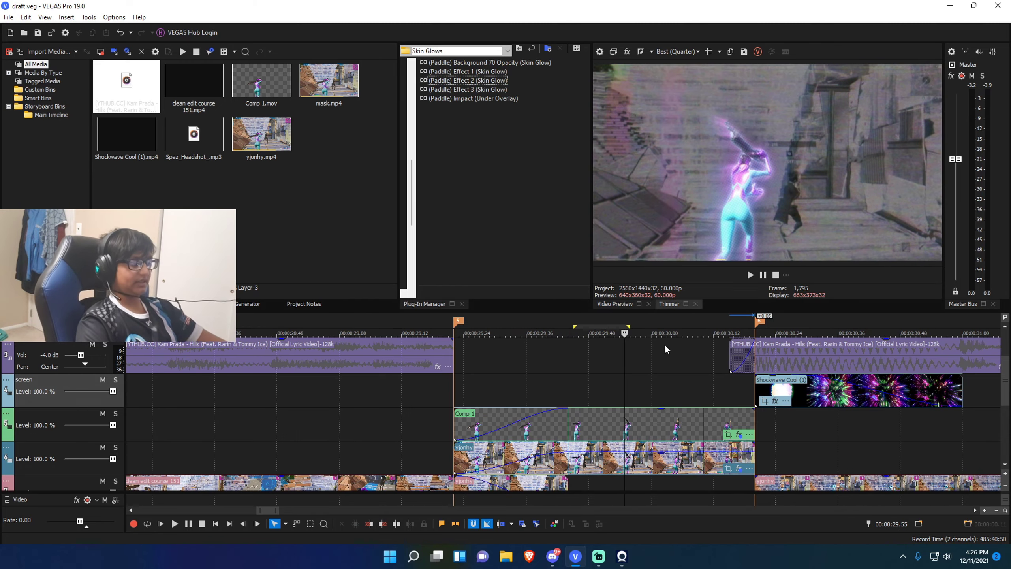
pyautogui.scroll(-2, 665, 343)
pyautogui.click(405, 397)
pyautogui.scroll(-1, 462, 399)
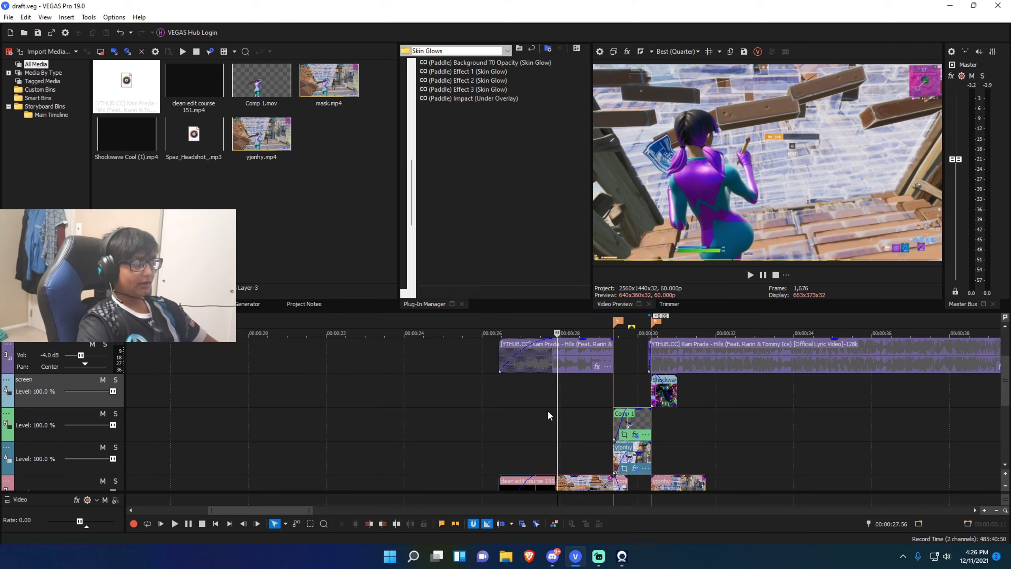